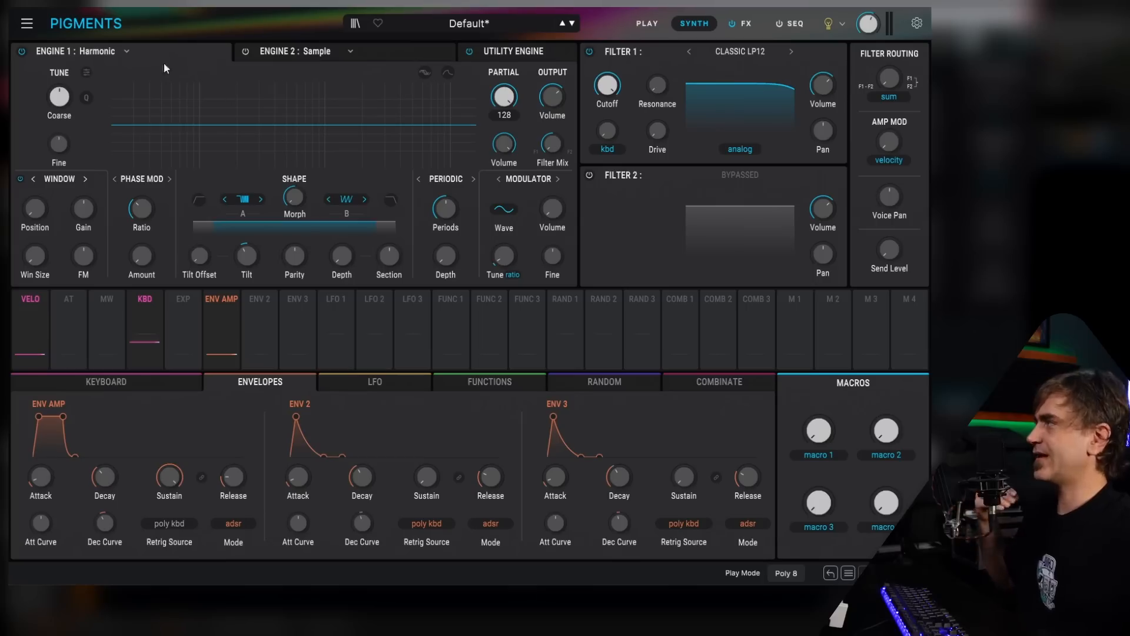
# Step: Switch Engine 1 to the Modal type and set its collision exciter to Transient mode
pyautogui.click(101, 51)
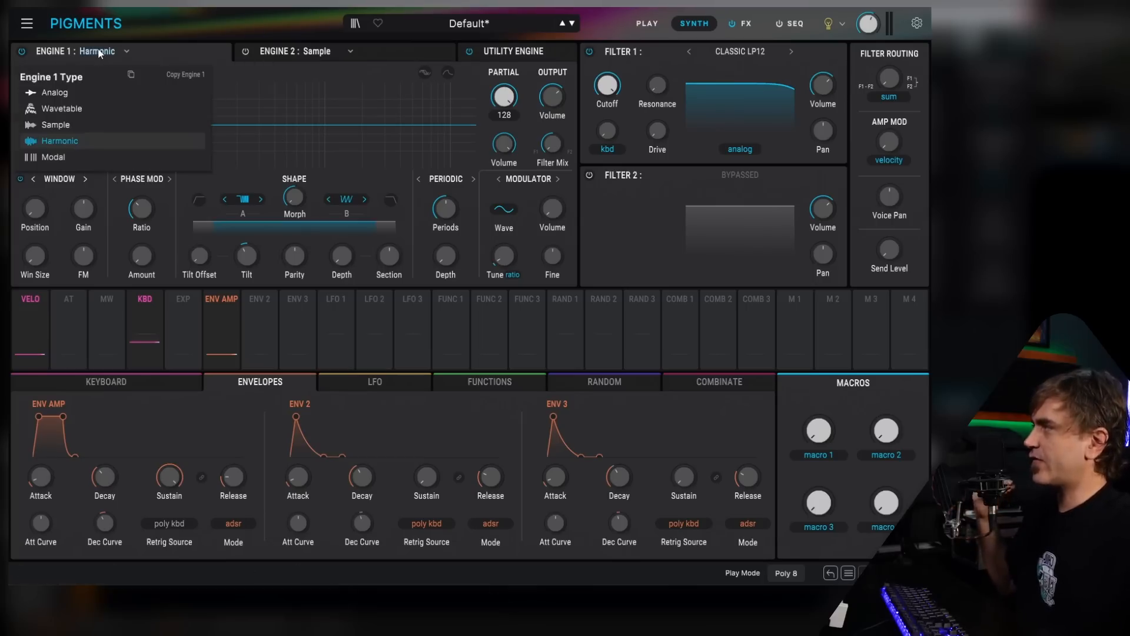
pyautogui.click(53, 157)
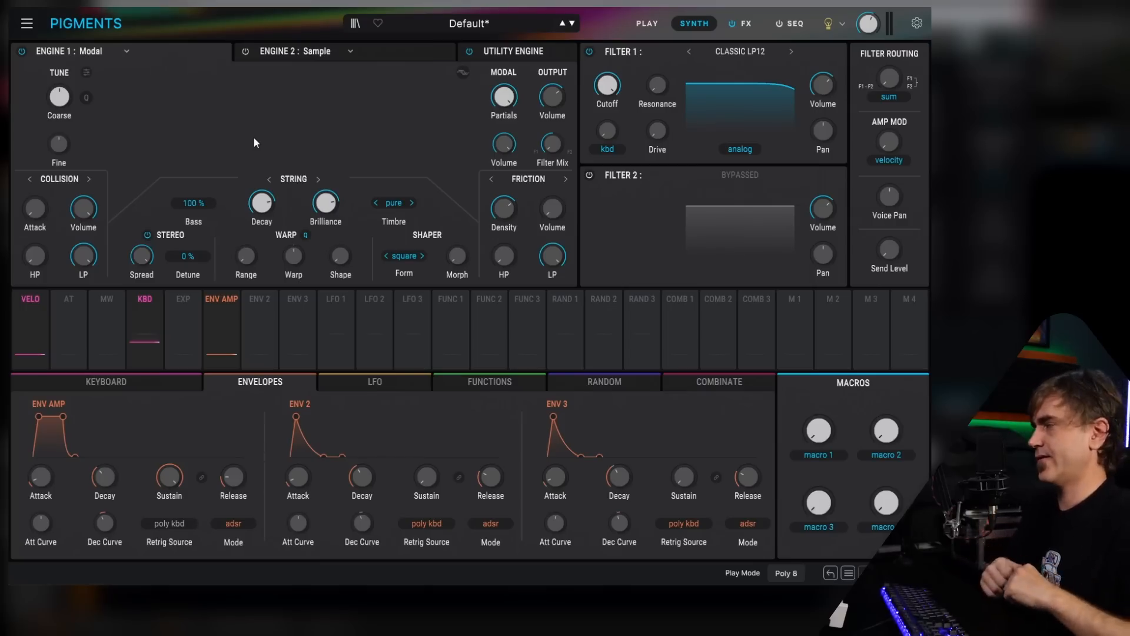
pyautogui.click(88, 178)
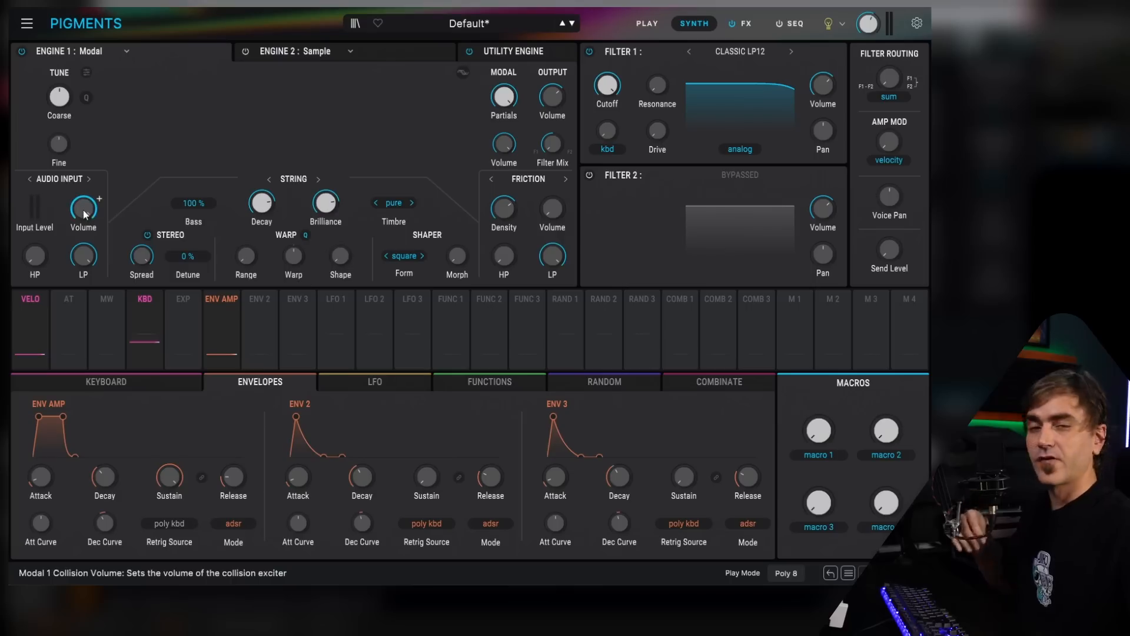
pyautogui.click(90, 180)
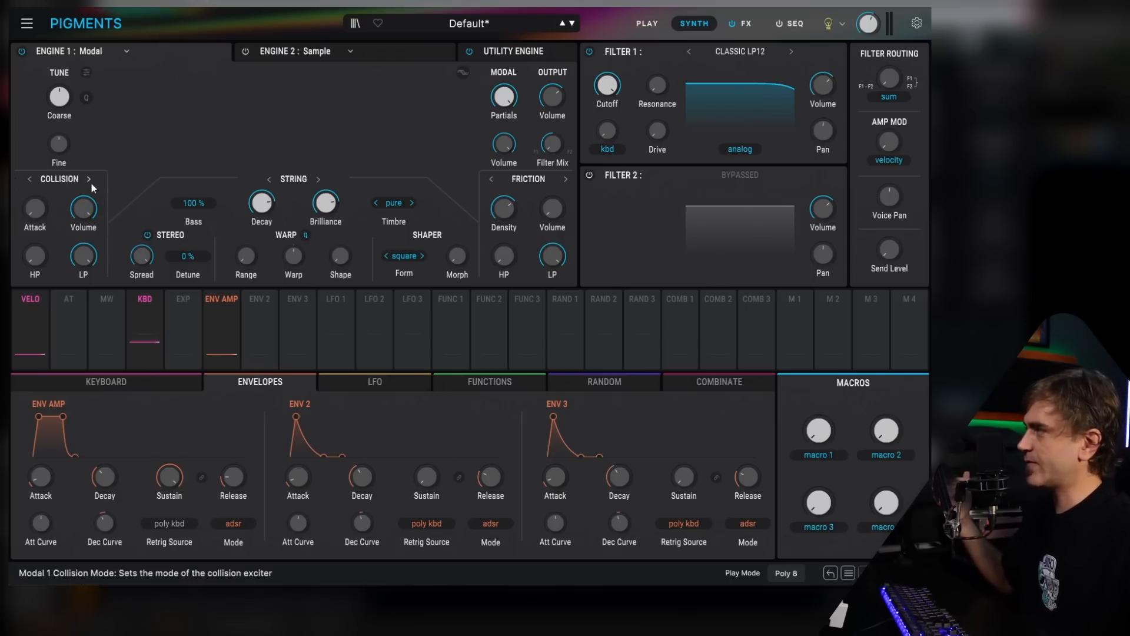
pyautogui.click(89, 179)
pyautogui.click(89, 179)
pyautogui.click(89, 179)
pyautogui.click(90, 179)
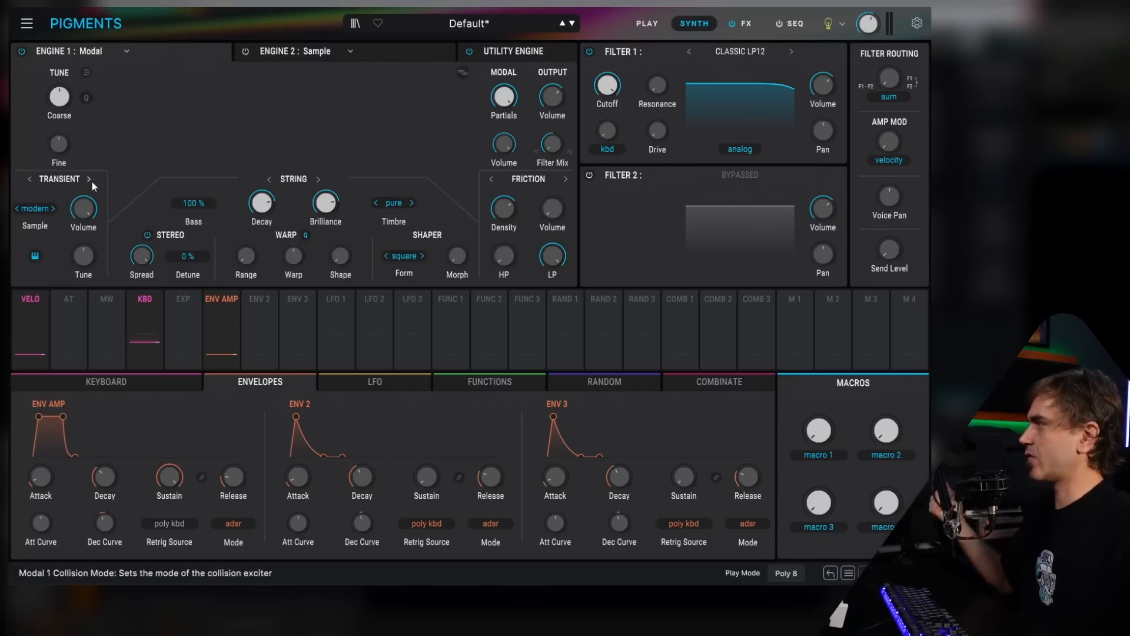
pyautogui.click(90, 179)
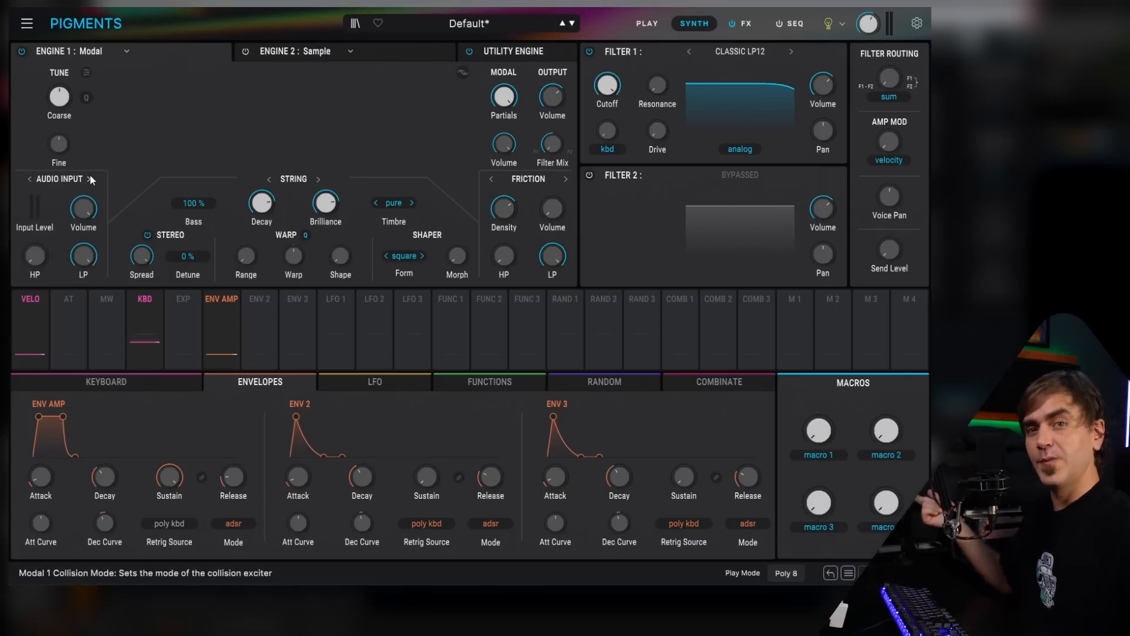
pyautogui.click(89, 179)
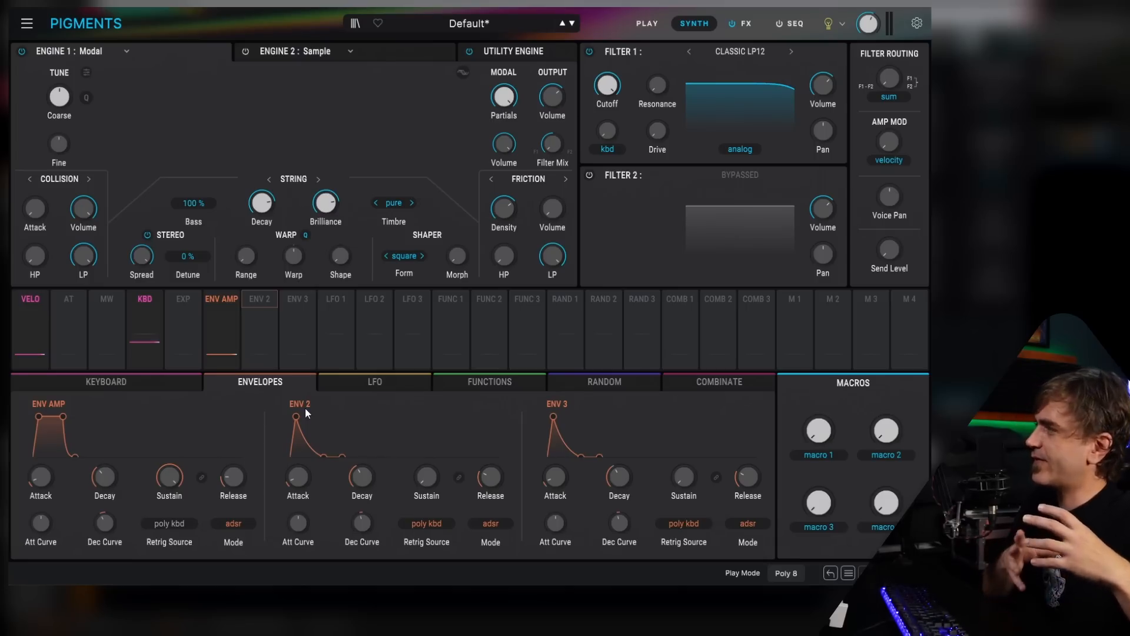
pyautogui.click(88, 178)
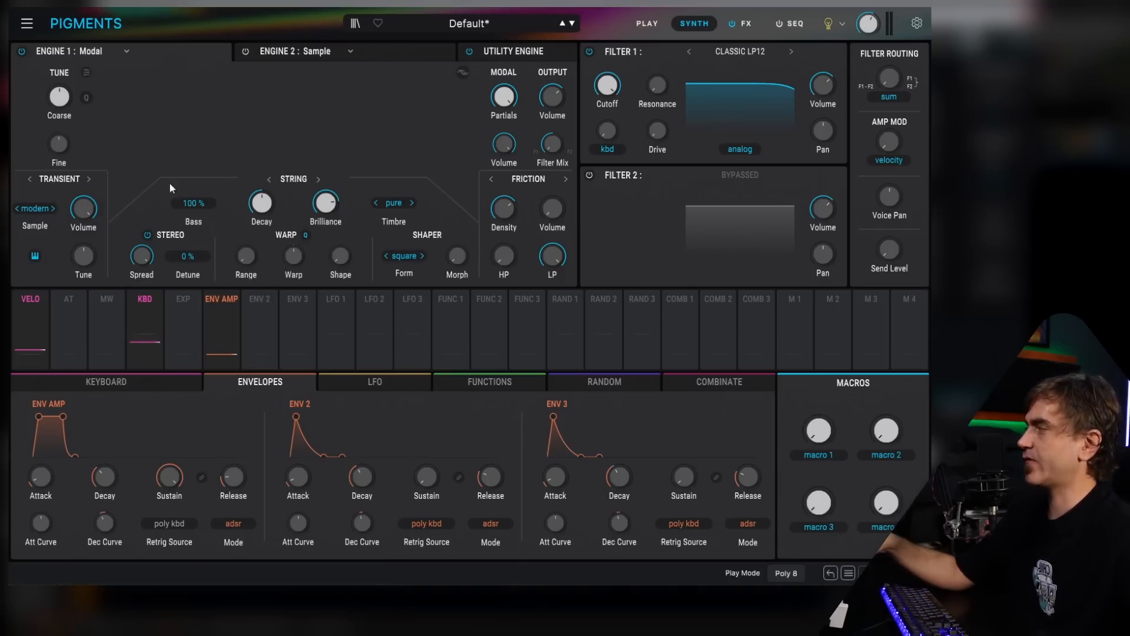
# Step: Lengthen the Env Amp release, set the string's Decay to about 0.53 and adjust its Brilliance
pyautogui.moveTo(233, 478); pyautogui.dragTo(203, 464)
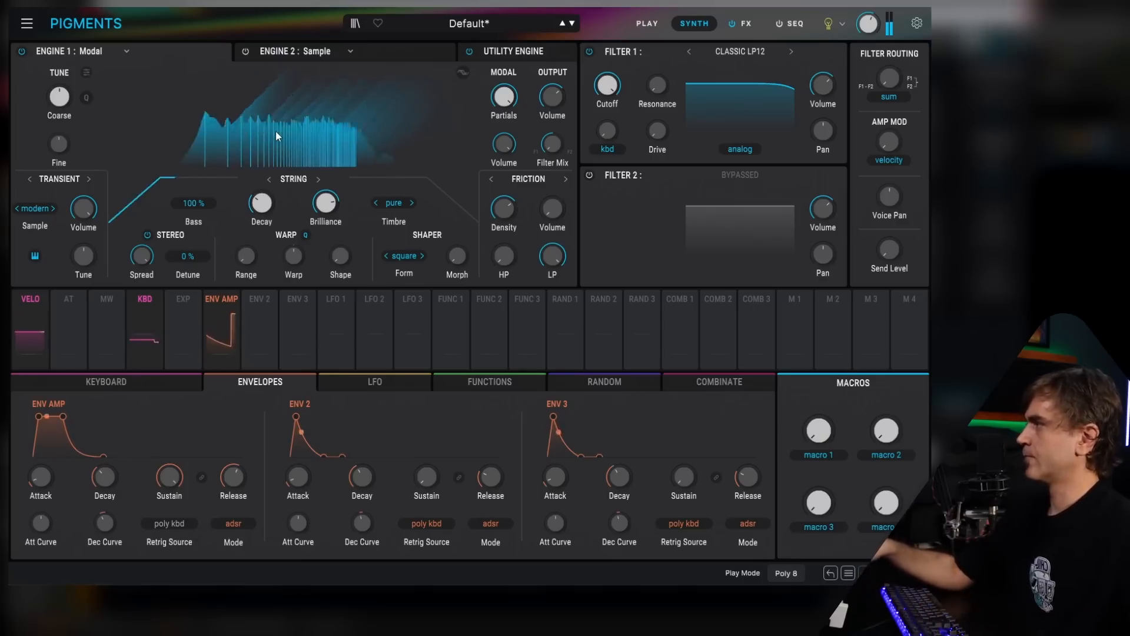
pyautogui.moveTo(232, 492); pyautogui.dragTo(232, 489)
pyautogui.moveTo(263, 202); pyautogui.dragTo(264, 207)
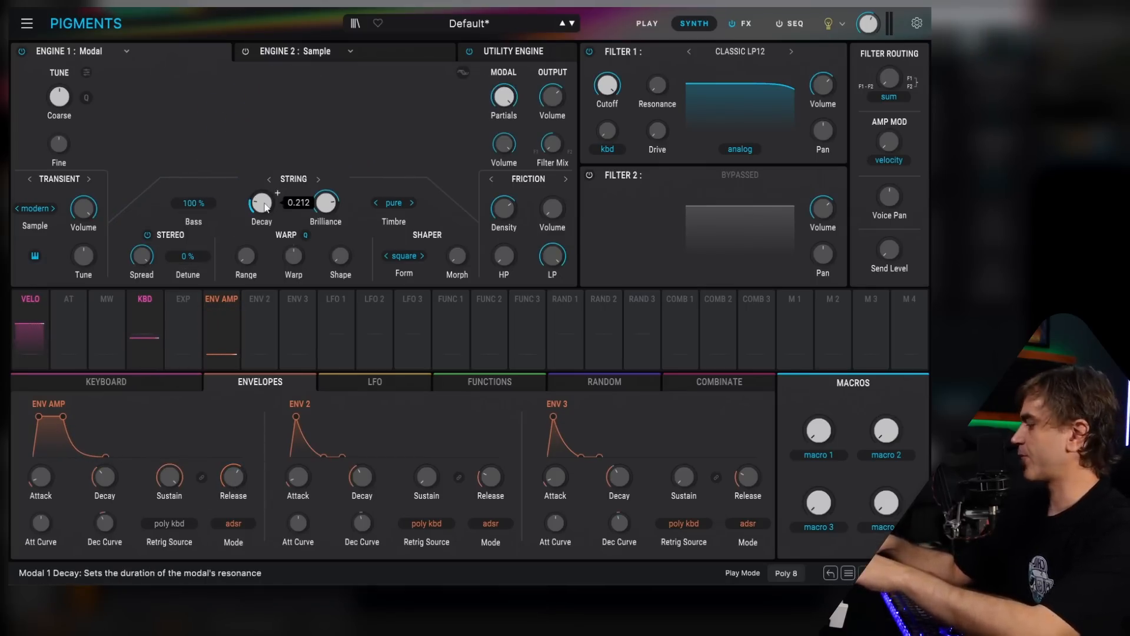
pyautogui.moveTo(265, 206); pyautogui.dragTo(266, 176)
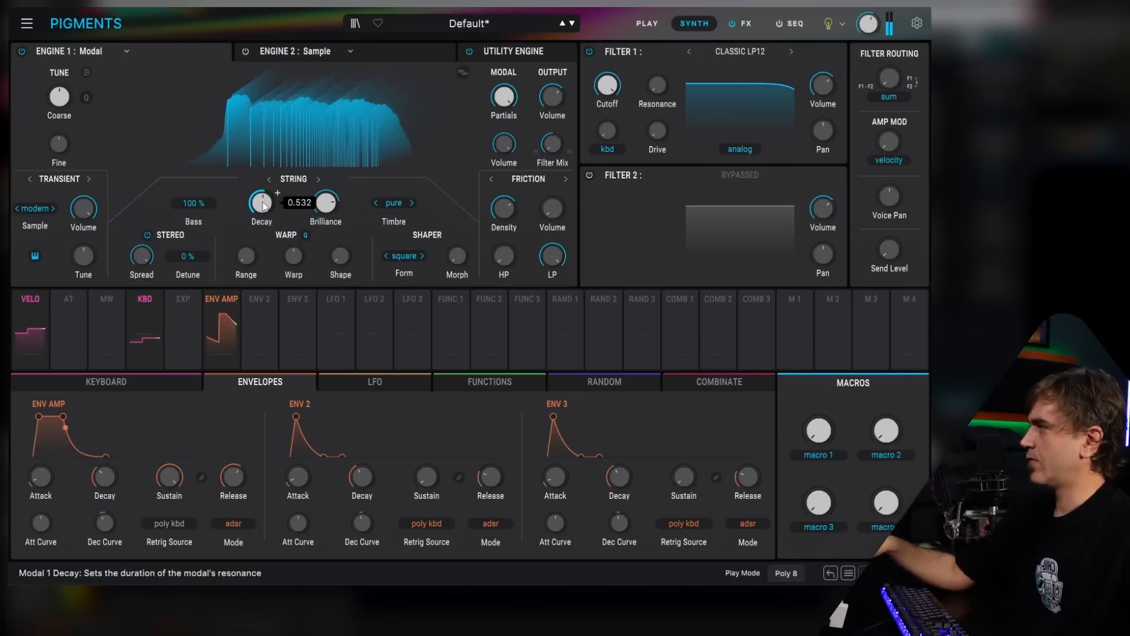
pyautogui.doubleClick(324, 209)
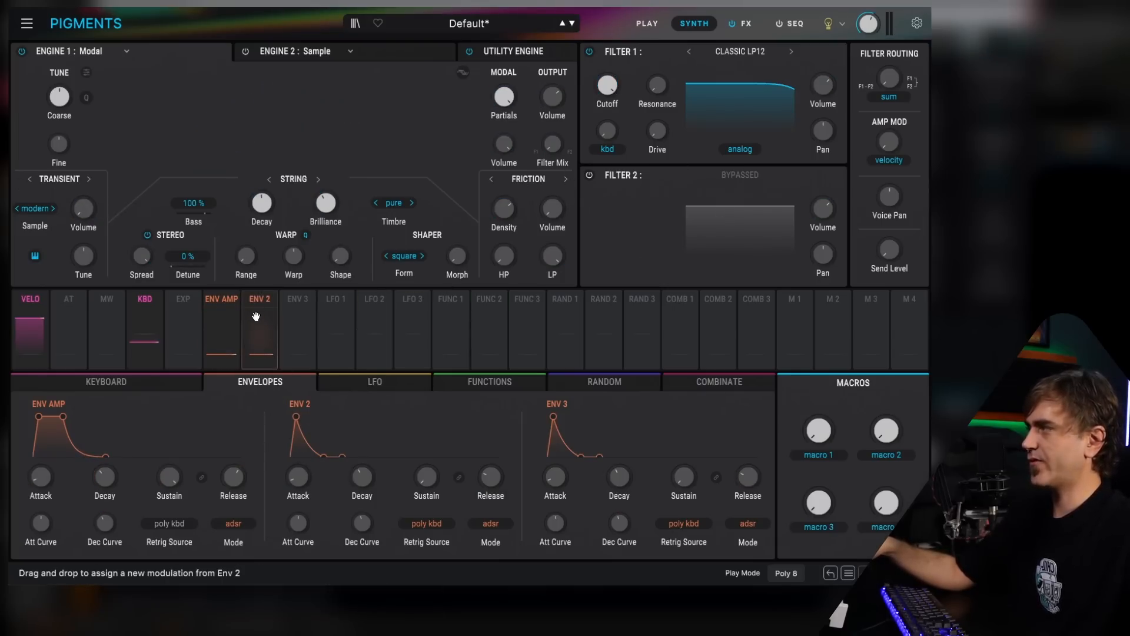
# Step: Modulate the friction exciter's Volume with Env 2 and raise that envelope's attack, sustain and release
pyautogui.moveTo(260, 306); pyautogui.dragTo(555, 206)
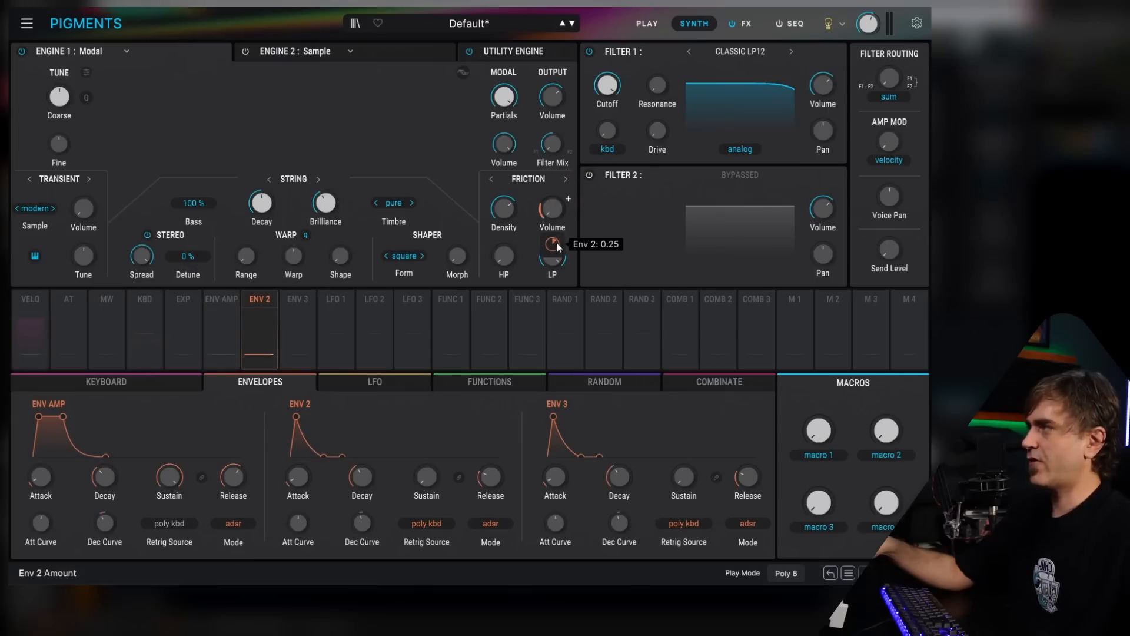
pyautogui.moveTo(295, 485); pyautogui.dragTo(289, 478)
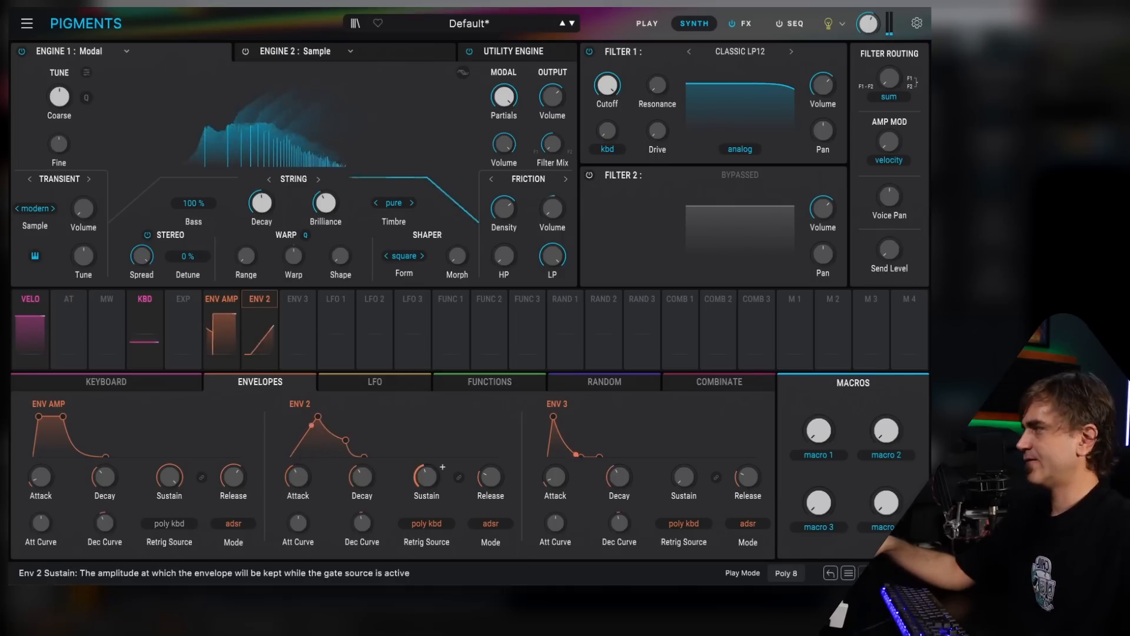
pyautogui.moveTo(426, 489); pyautogui.dragTo(426, 486)
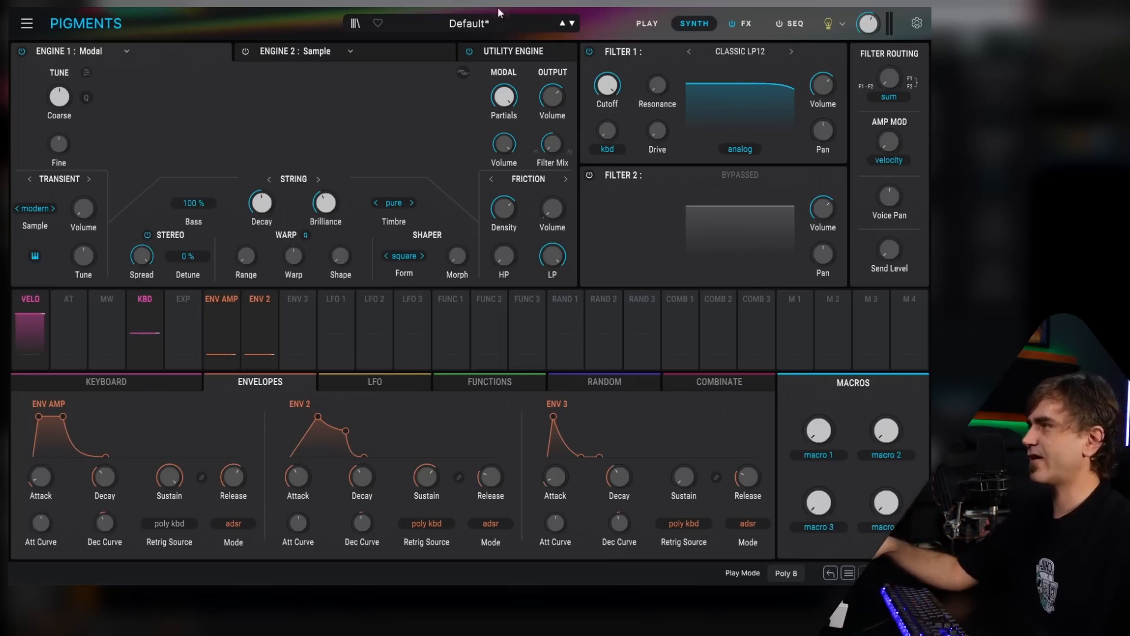
pyautogui.moveTo(858, 24)
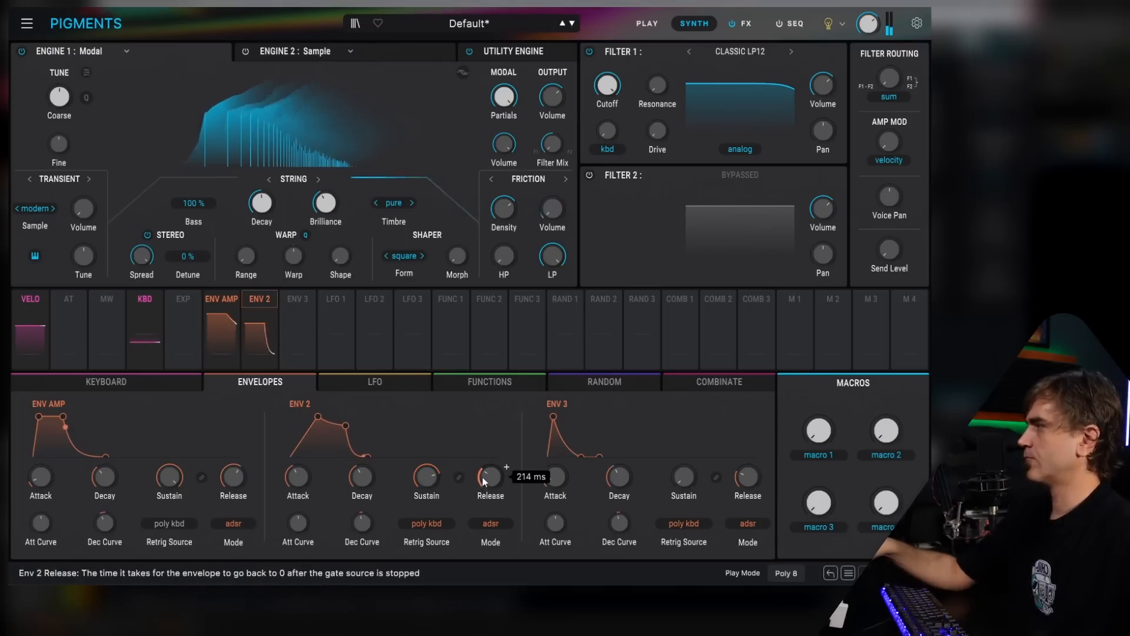
# Step: Raise the friction Density to about 1540 Hz, and let velocity modulate Density by 0.15 and Brilliance by 0.10
pyautogui.moveTo(458, 366); pyautogui.dragTo(504, 160)
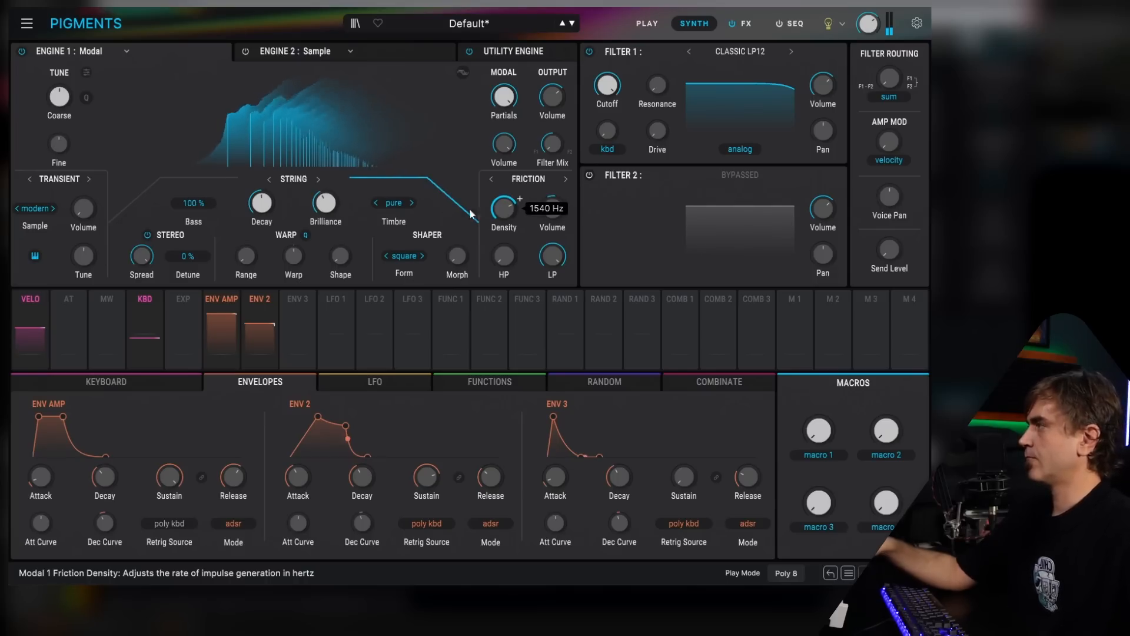
pyautogui.click(29, 299)
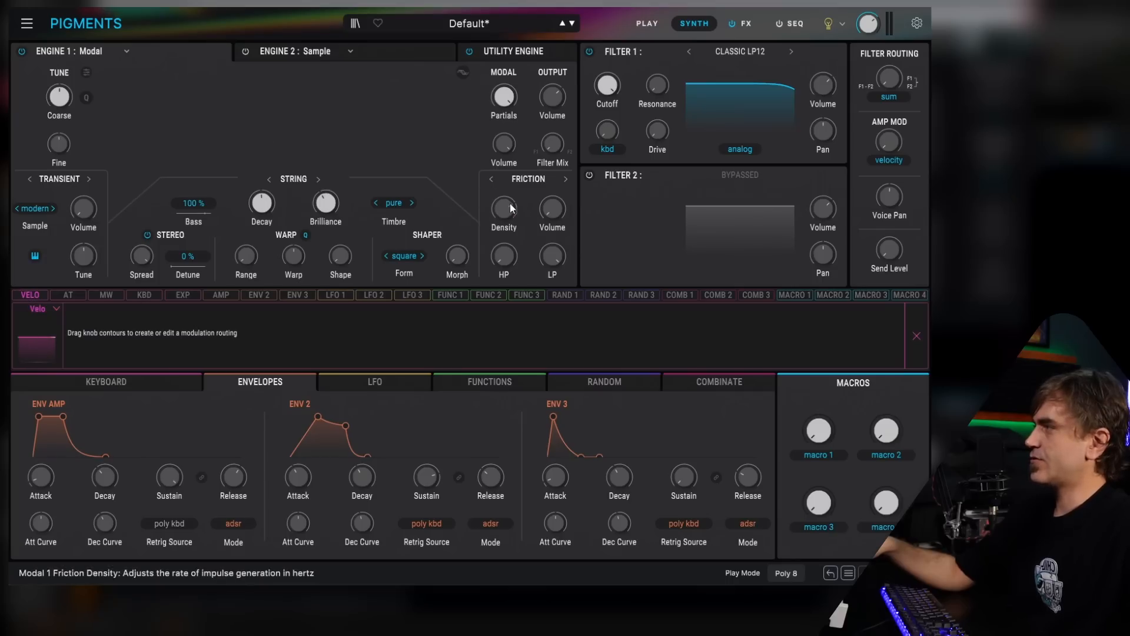
pyautogui.moveTo(504, 196); pyautogui.dragTo(505, 192)
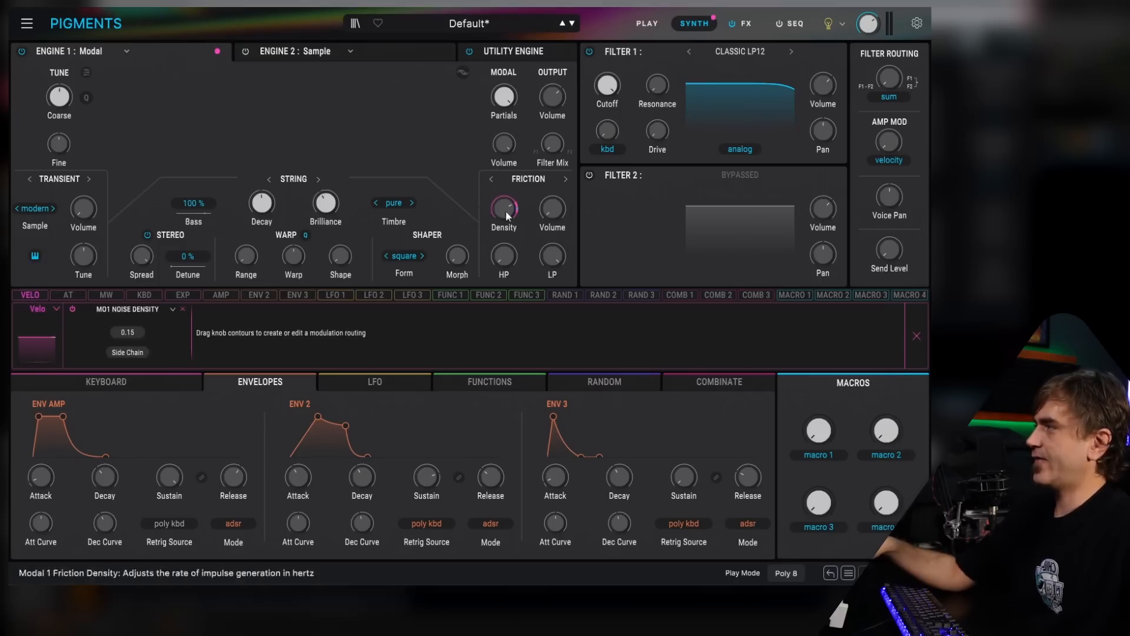
pyautogui.moveTo(328, 200); pyautogui.dragTo(328, 196)
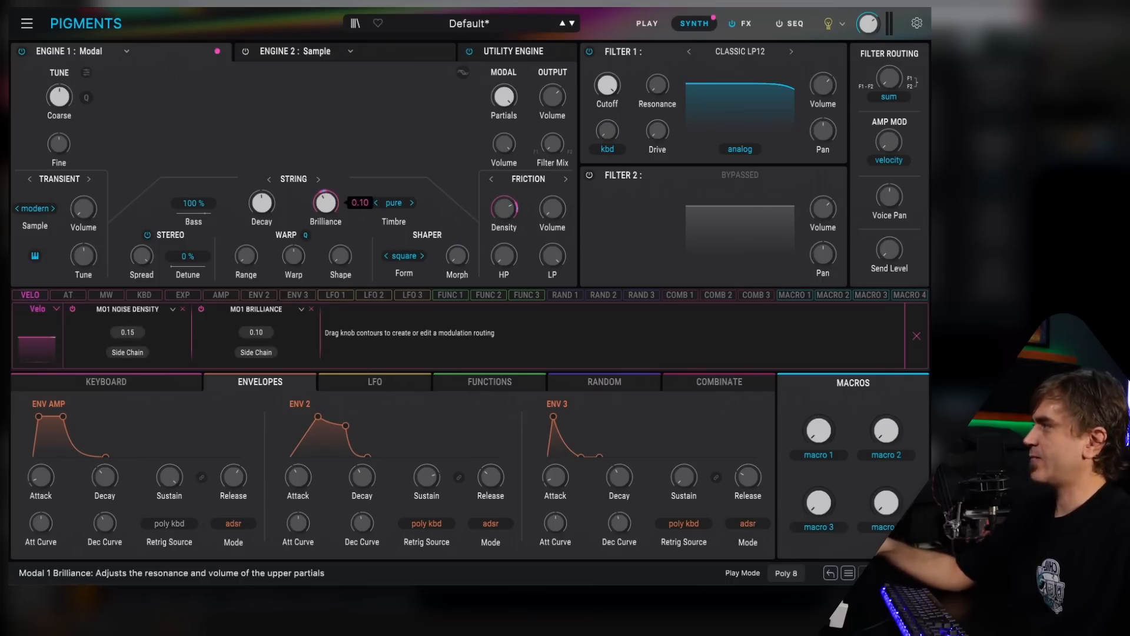
pyautogui.click(23, 296)
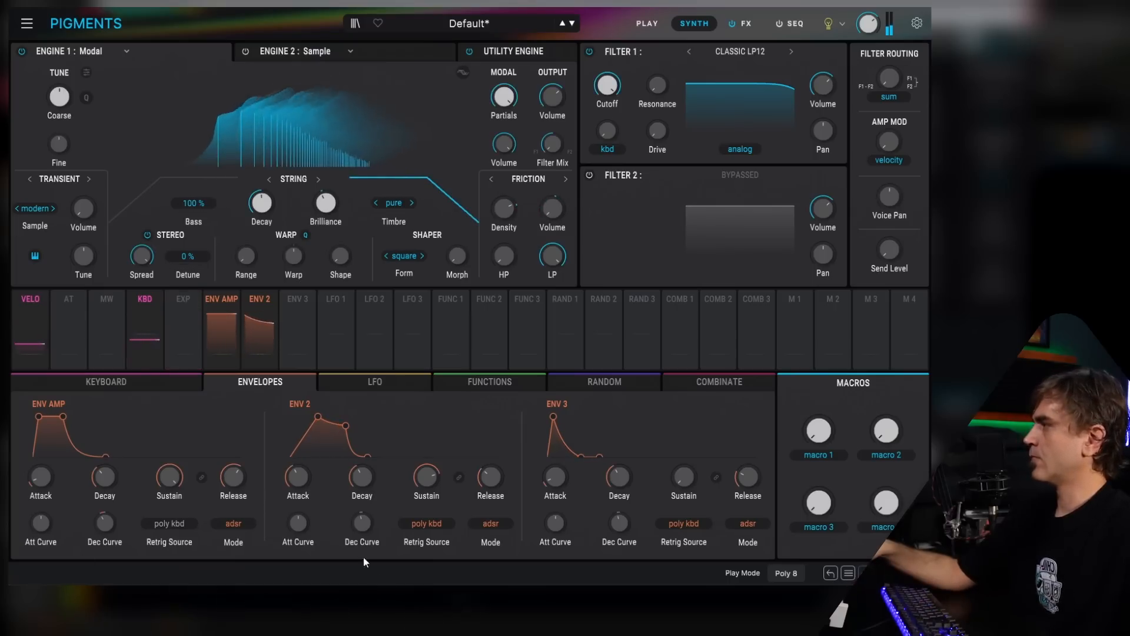
# Step: Lengthen the Env 2 attack and set the engine's coarse tuning to -12 st
pyautogui.moveTo(298, 477); pyautogui.dragTo(299, 468)
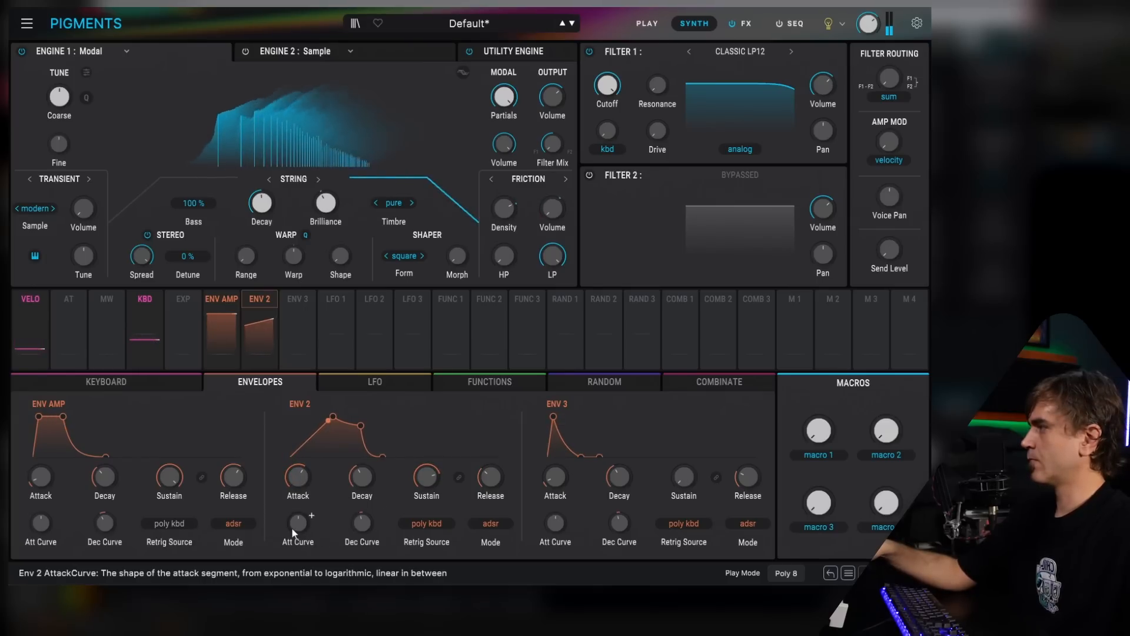
pyautogui.moveTo(298, 523)
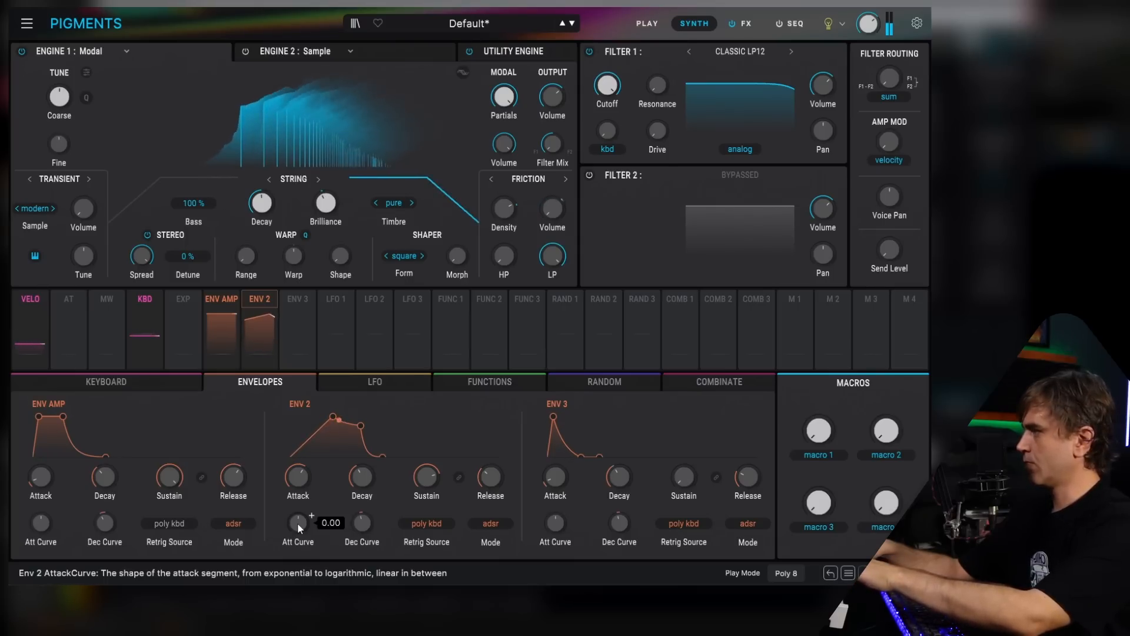
pyautogui.moveTo(59, 96)
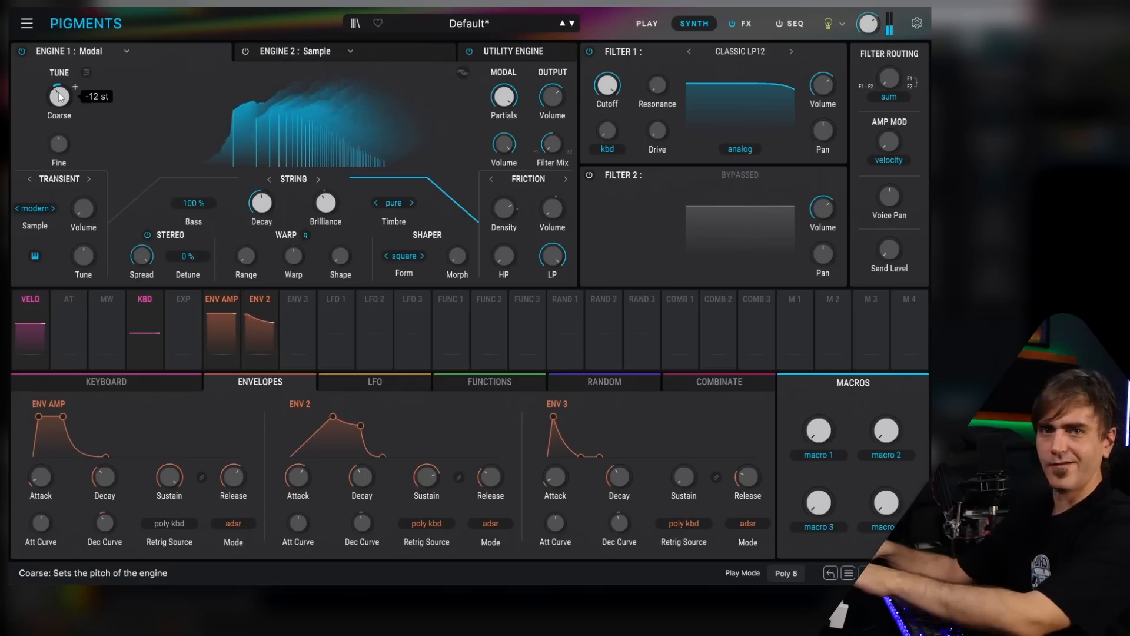
# Step: Show the effects page and lengthen both the release and the attack of Env Amp
pyautogui.click(752, 26)
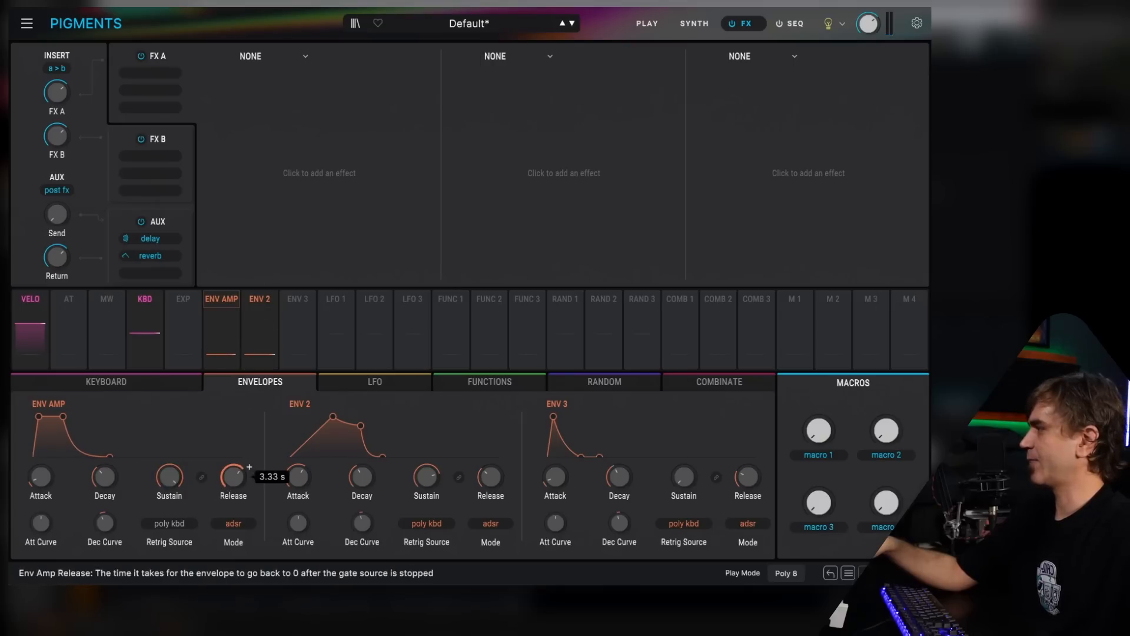
pyautogui.moveTo(233, 477); pyautogui.dragTo(233, 471)
pyautogui.moveTo(40, 481); pyautogui.dragTo(41, 484)
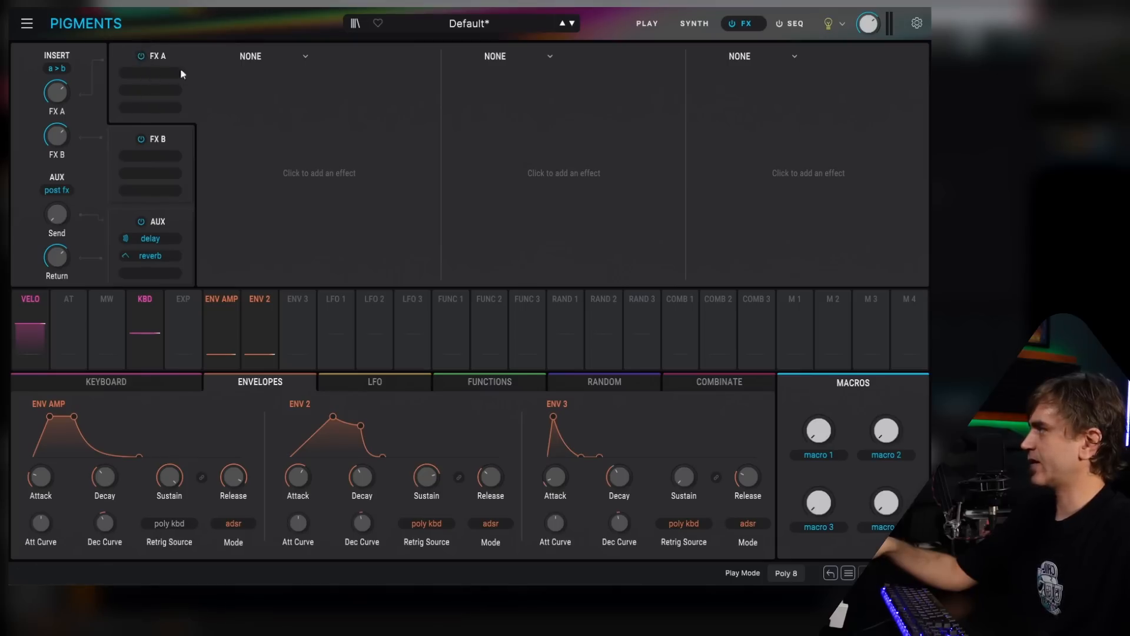
# Step: Add a Shimmer effect in the first FX A slot and raise the Aux send level
pyautogui.click(289, 54)
pyautogui.click(292, 211)
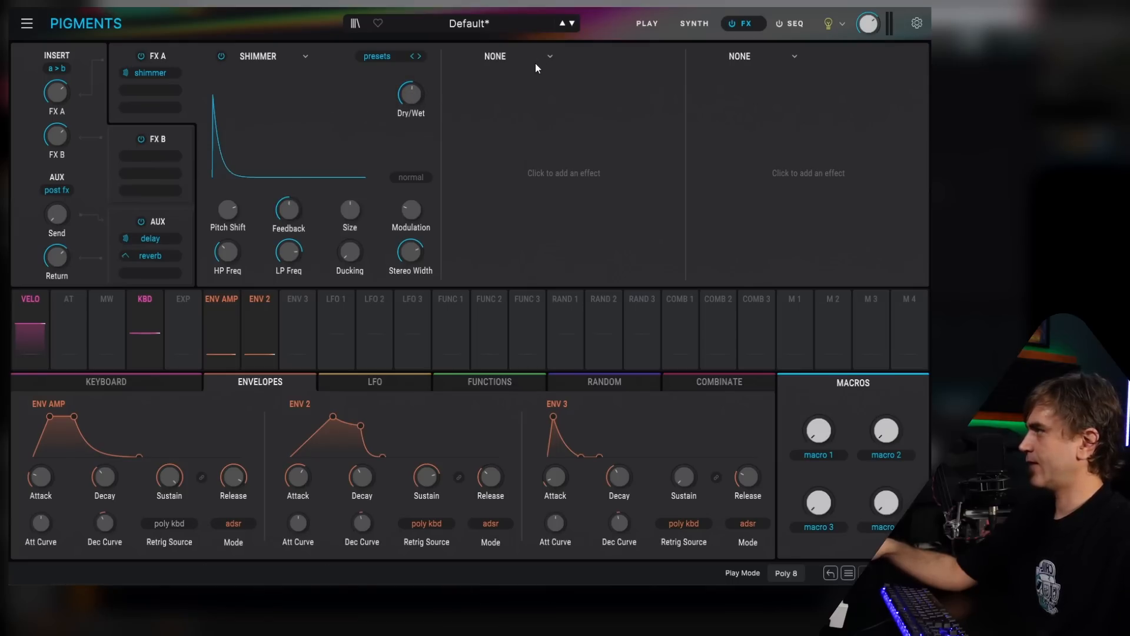
pyautogui.moveTo(56, 223); pyautogui.dragTo(55, 207)
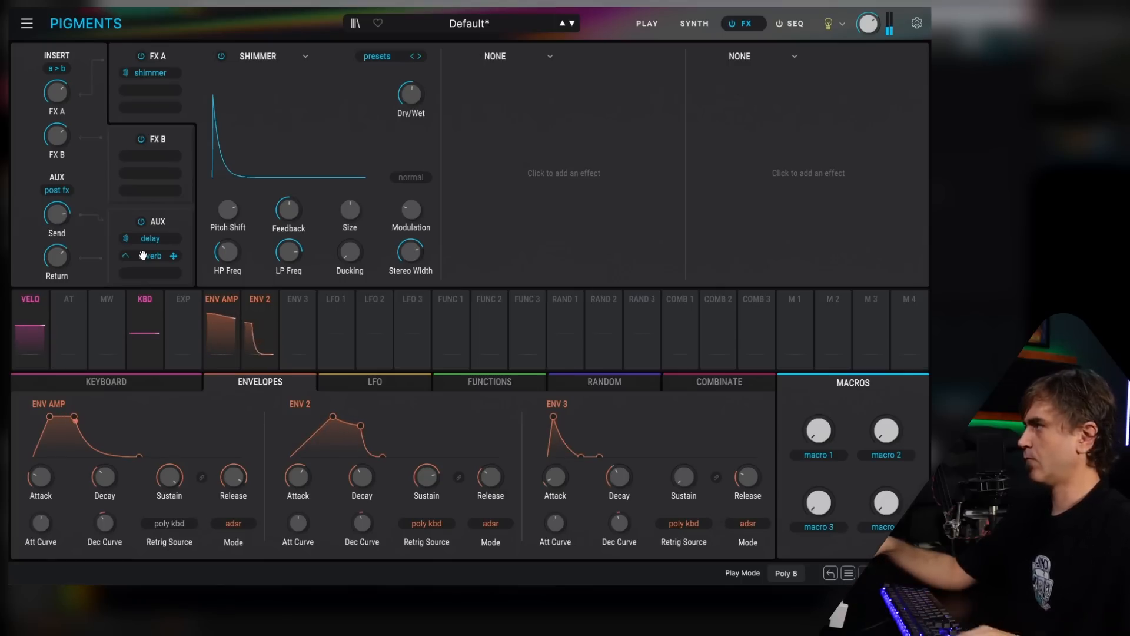
# Step: Look through the digital and analog filter types offered for Filter 1 and at the Multi Filter effect in the FX A chain
pyautogui.click(694, 23)
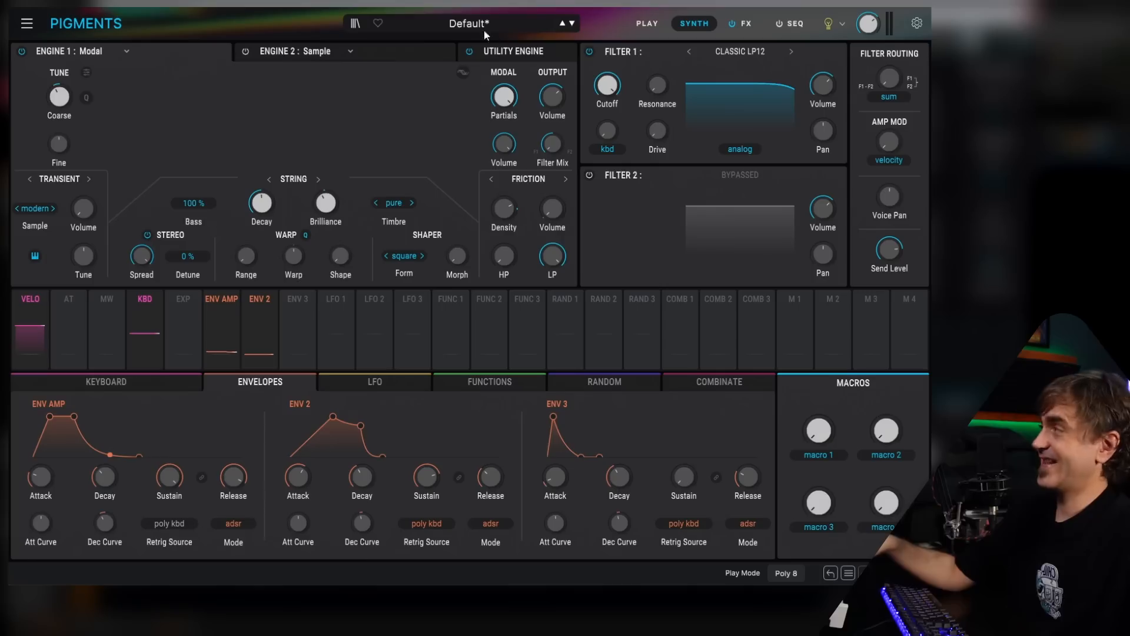
pyautogui.click(452, 24)
pyautogui.click(462, 21)
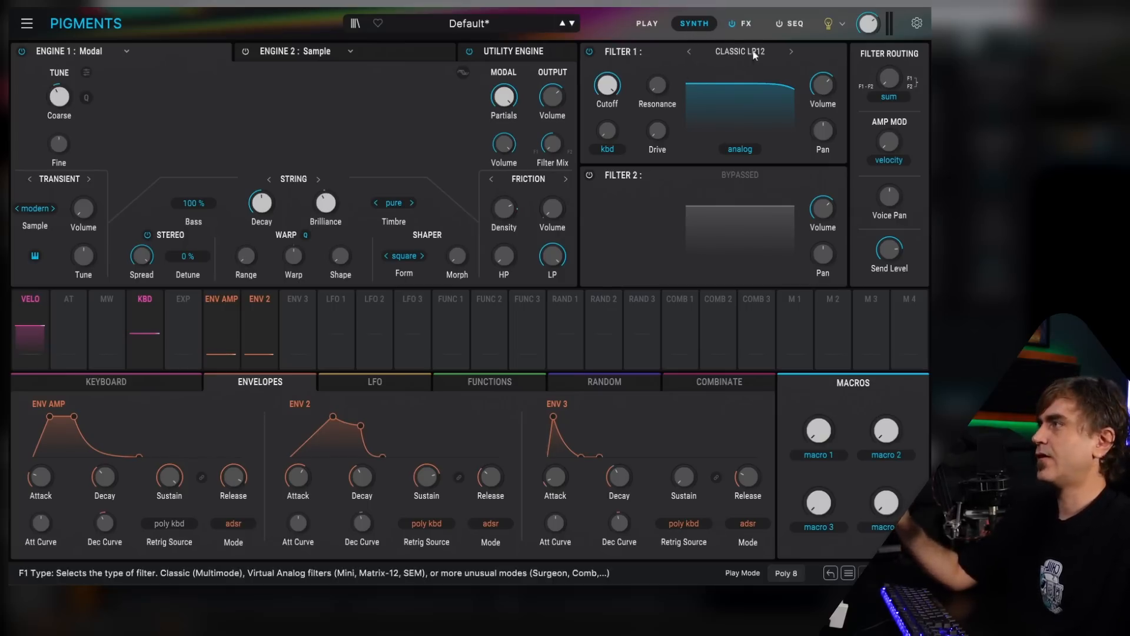
pyautogui.click(733, 55)
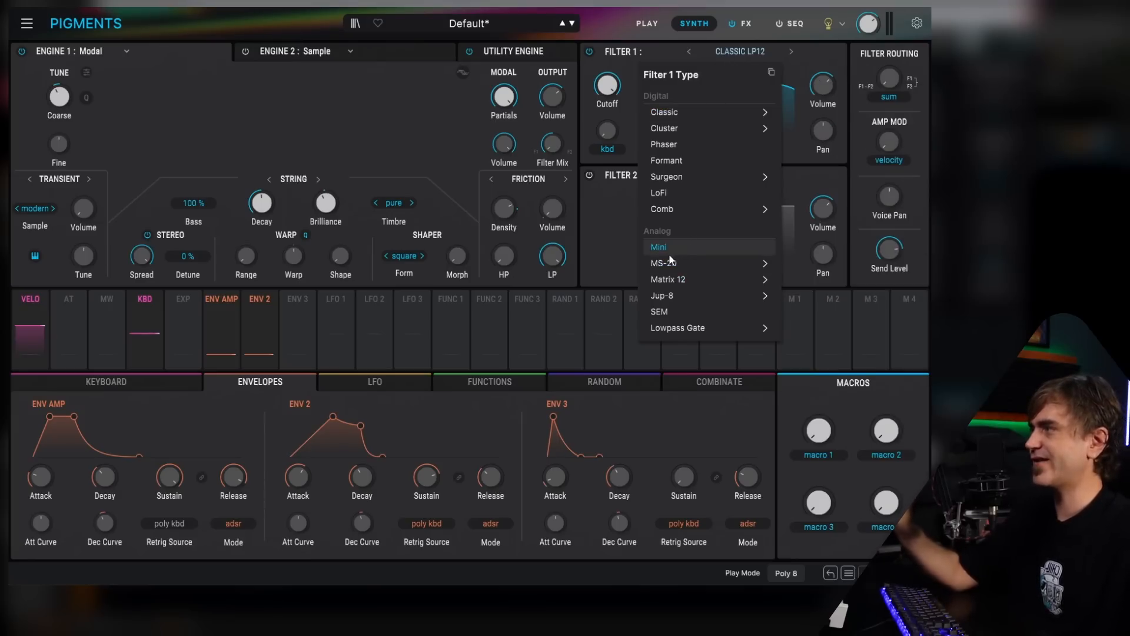
pyautogui.moveTo(666, 264)
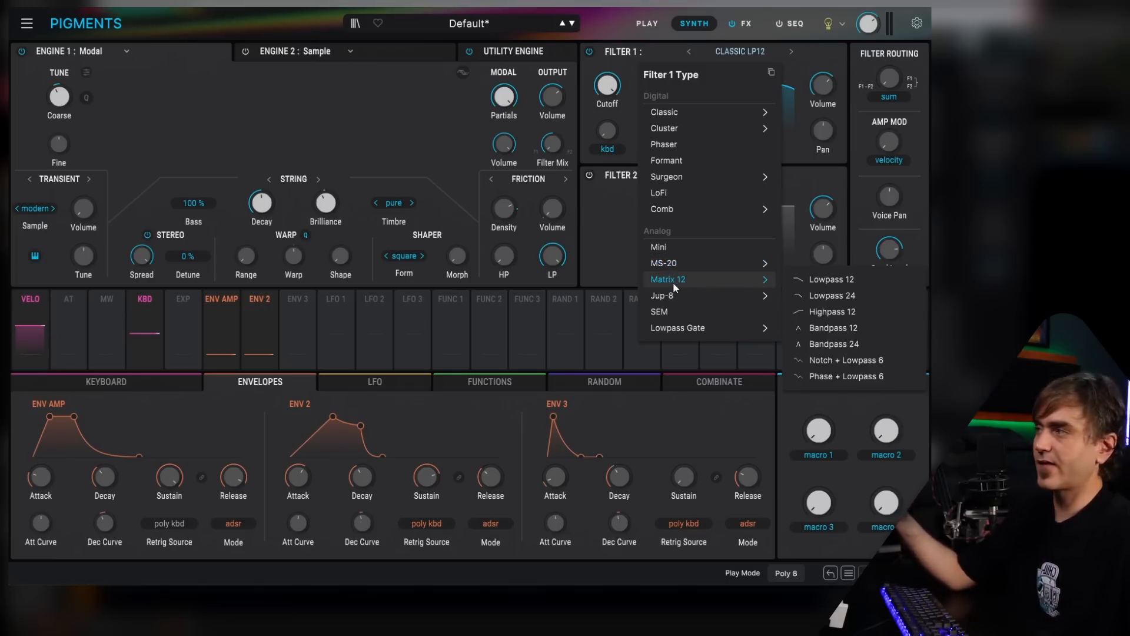
pyautogui.moveTo(683, 296)
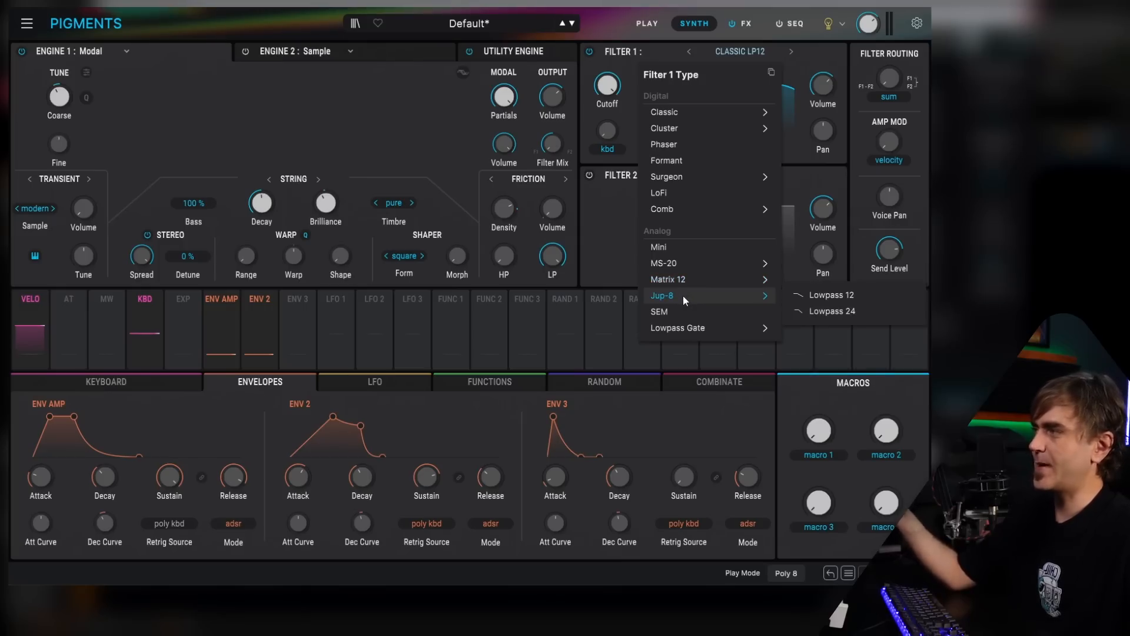
pyautogui.moveTo(692, 325)
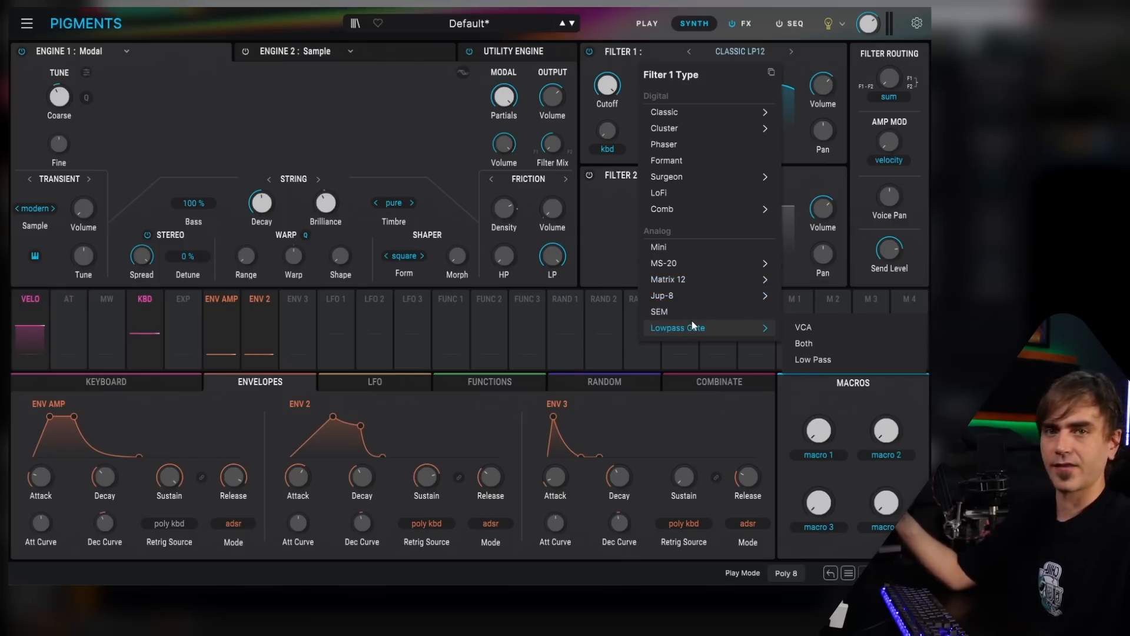
pyautogui.moveTo(725, 183)
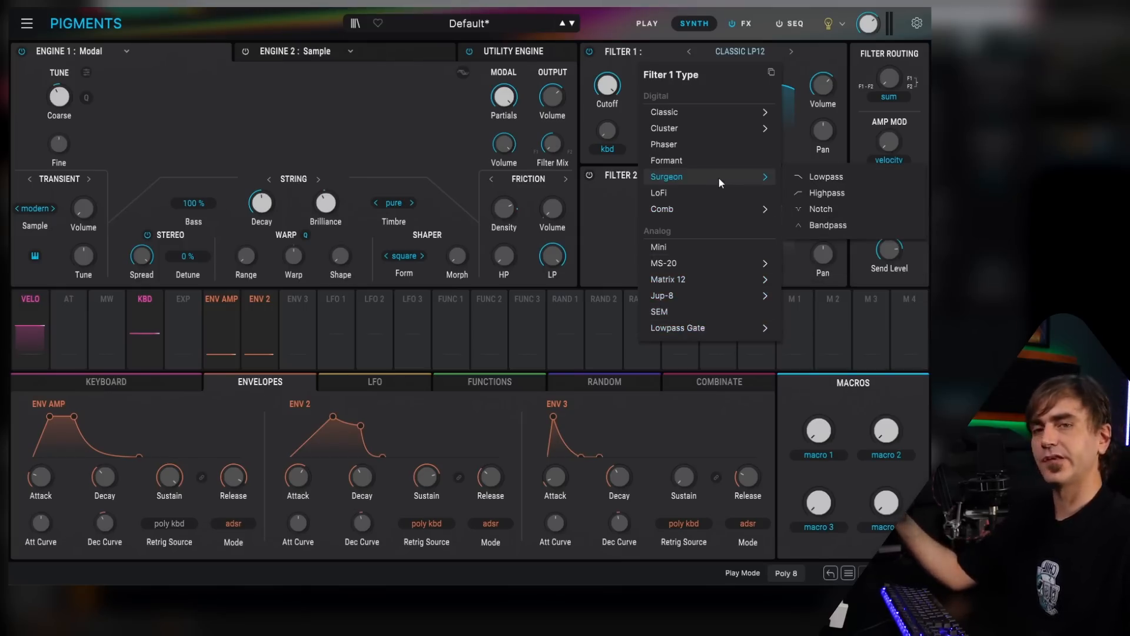
pyautogui.click(742, 23)
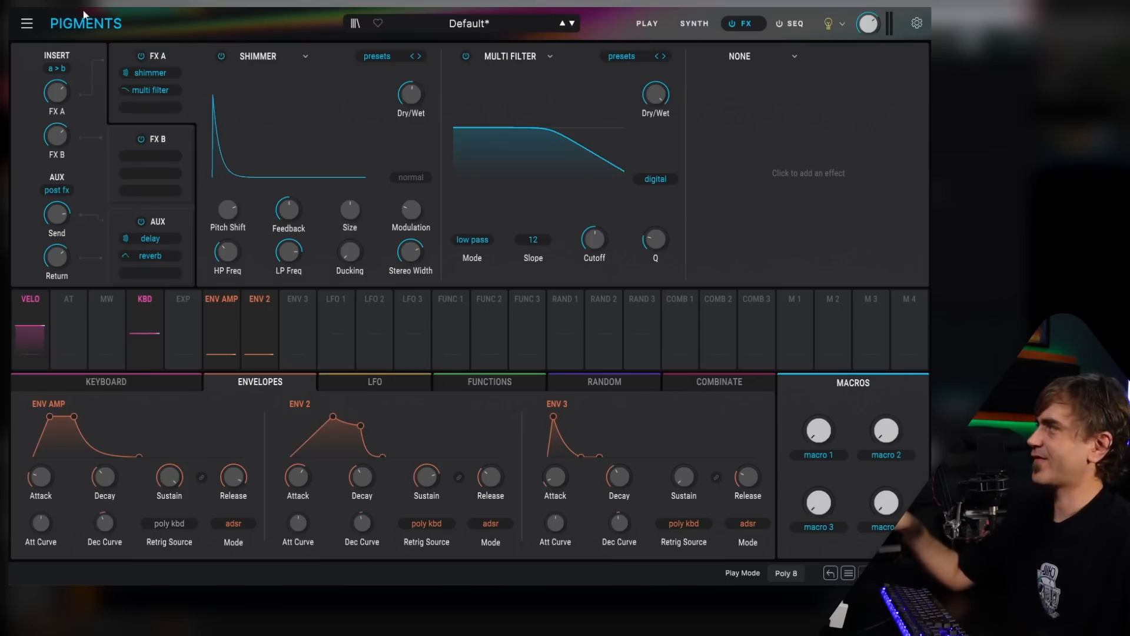
# Step: Start a new preset and set the Engine 1 type to Sample
pyautogui.click(28, 23)
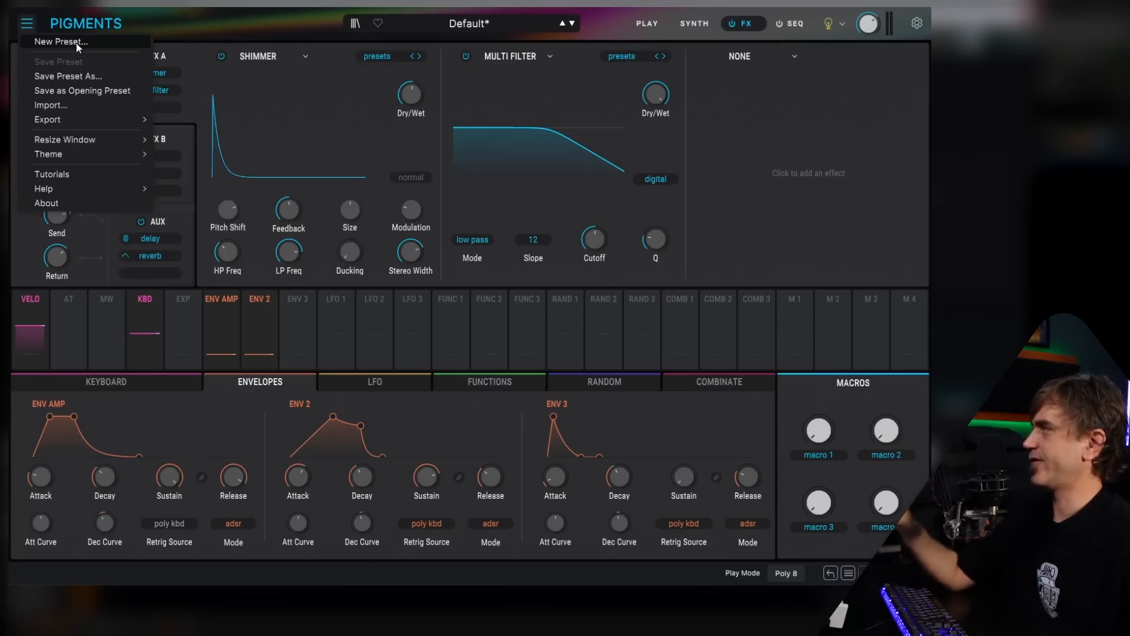
pyautogui.click(53, 41)
pyautogui.click(678, 26)
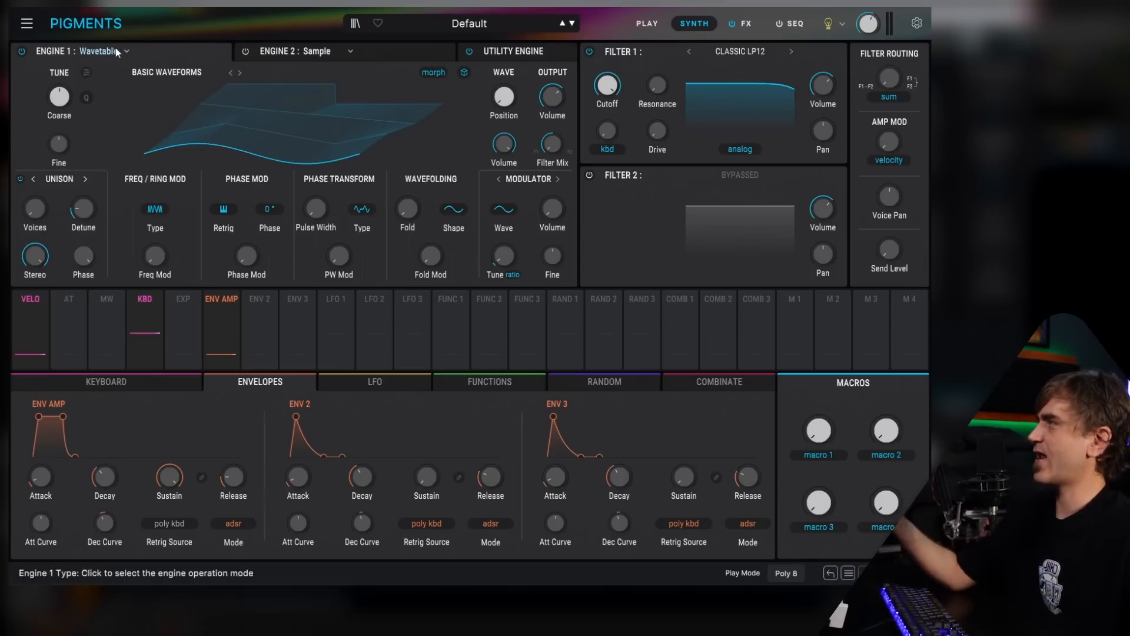
pyautogui.click(83, 51)
pyautogui.click(83, 128)
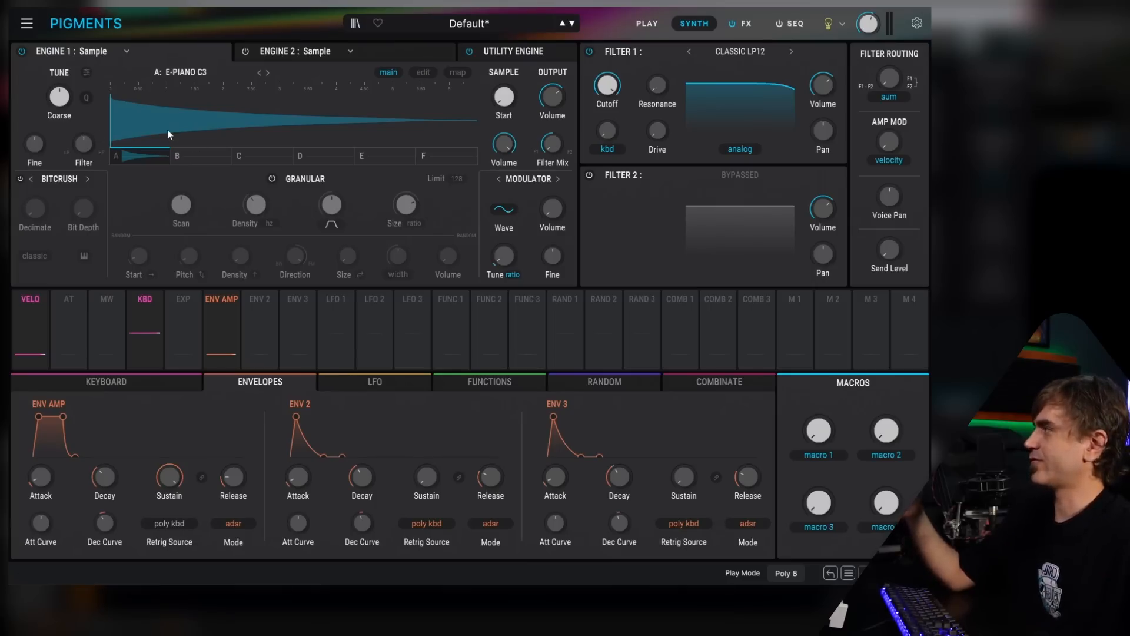
# Step: Load the Kids Laughter sample from the Vocal category into Engine 1's slot A
pyautogui.click(186, 73)
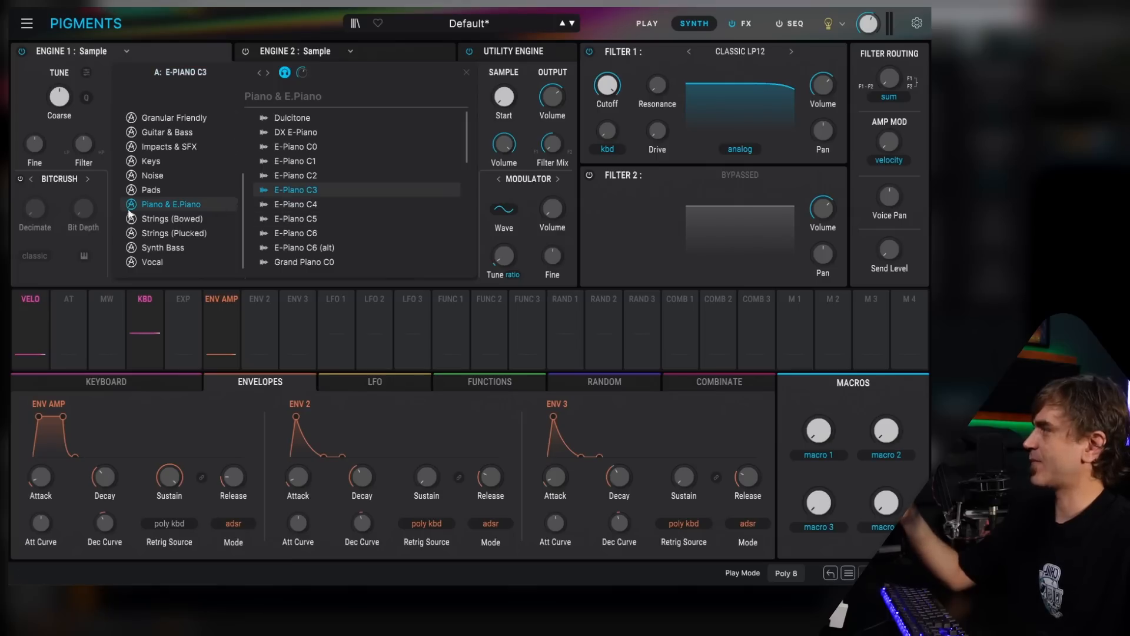
pyautogui.click(165, 260)
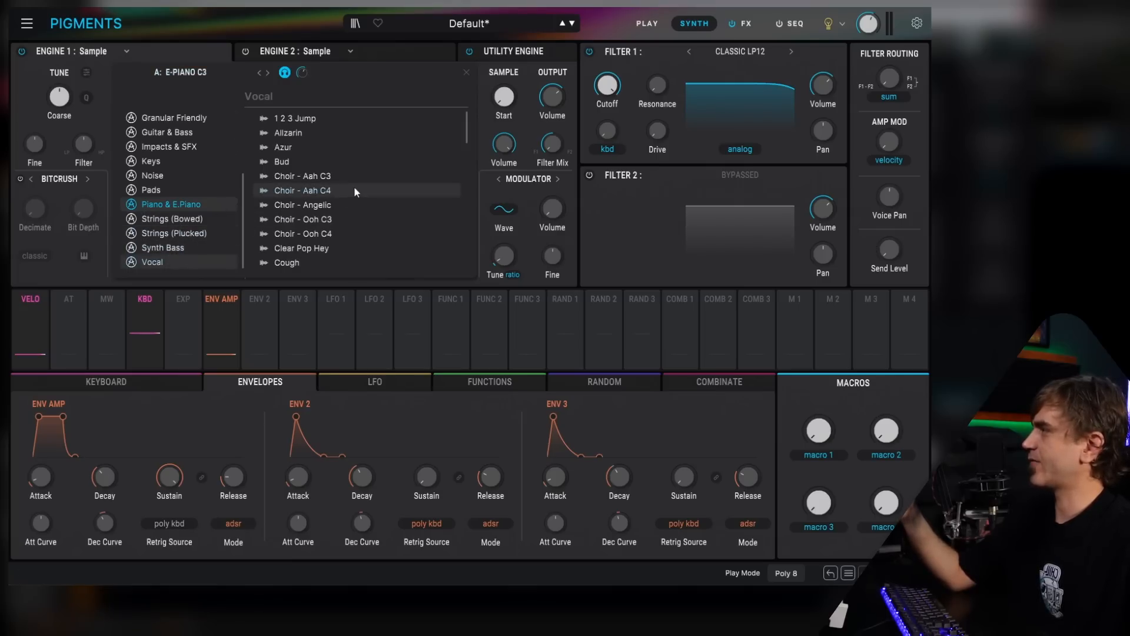
pyautogui.scroll(-3, 330, 188)
pyautogui.scroll(-3, 333, 217)
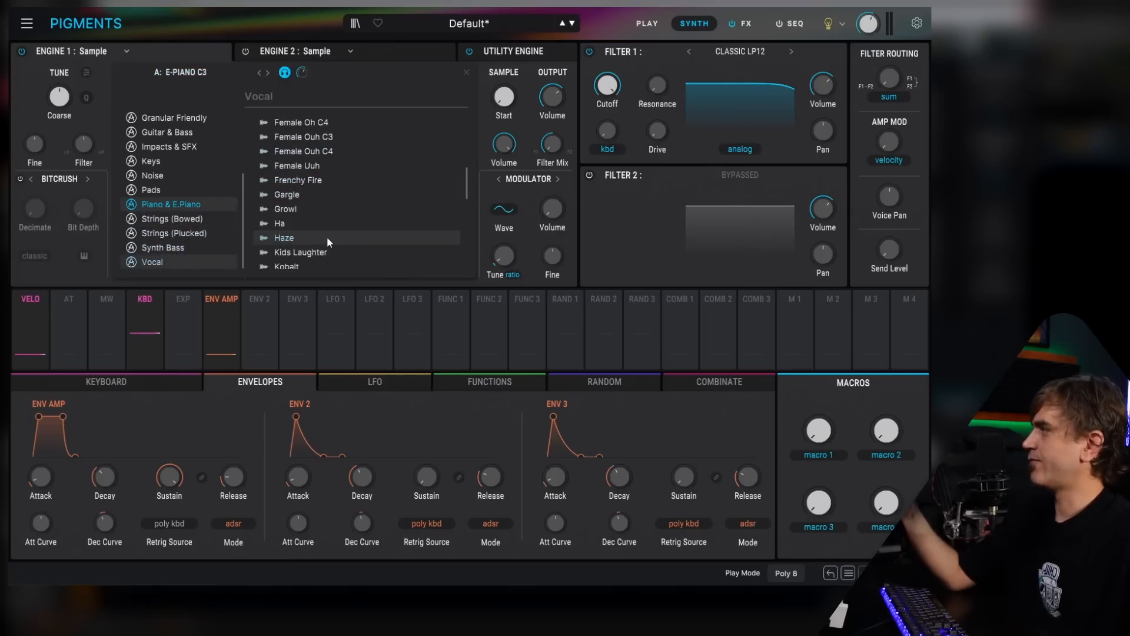
pyautogui.doubleClick(317, 252)
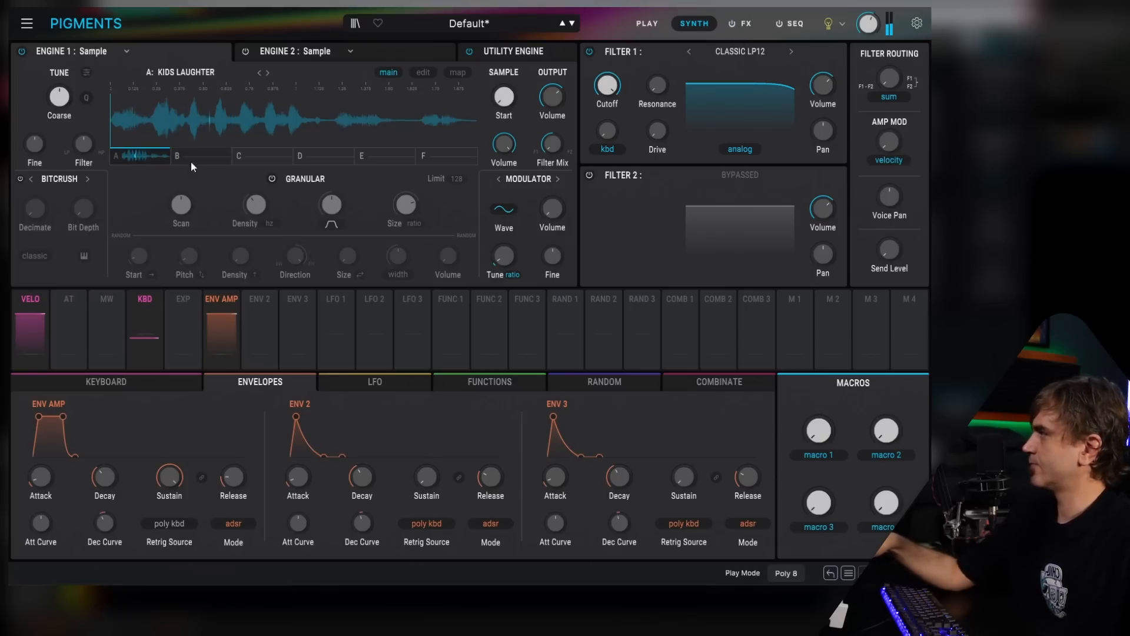
# Step: Turn on granular playback for Engine 1, reduce the grain Size and set the grain Density to about 7 Hz
pyautogui.click(272, 178)
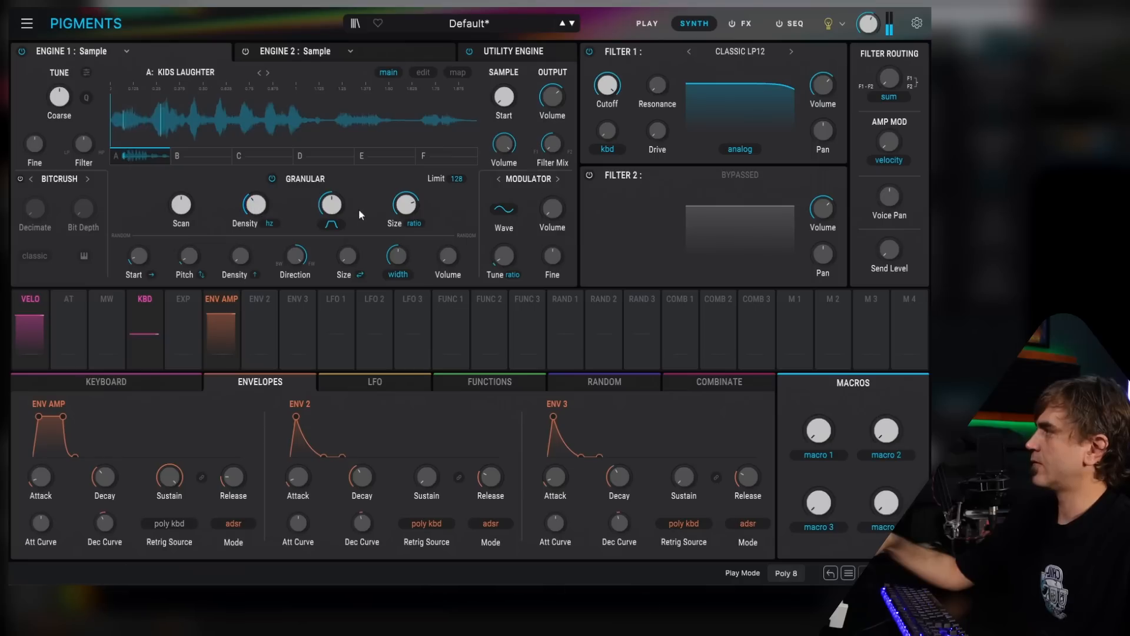
pyautogui.moveTo(409, 204); pyautogui.dragTo(409, 253)
pyautogui.moveTo(255, 206); pyautogui.dragTo(256, 194)
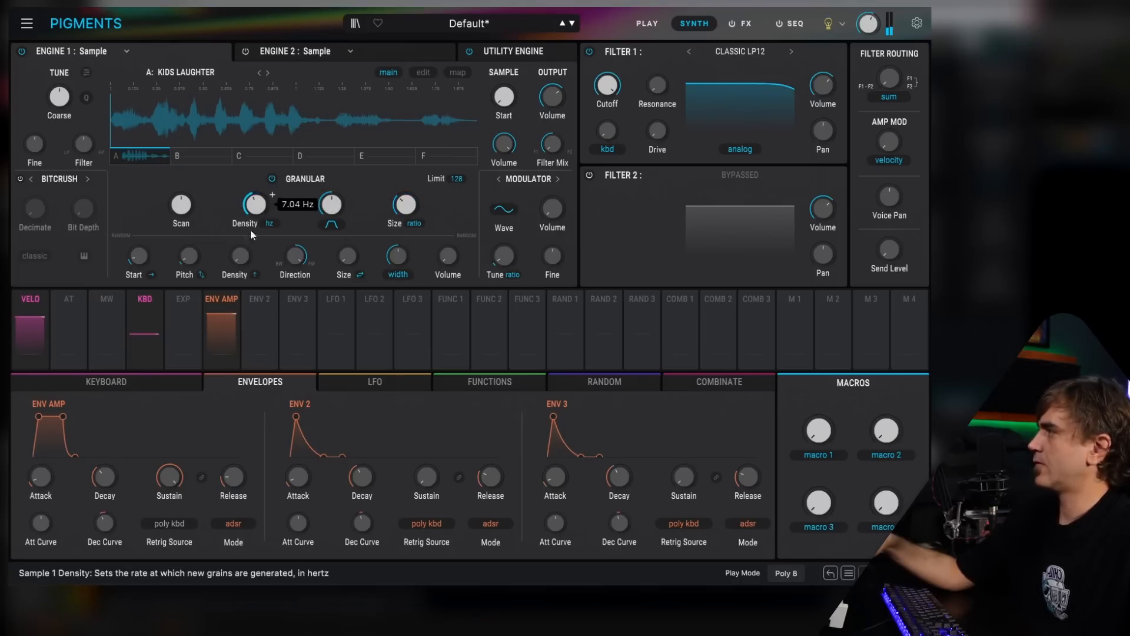
# Step: Raise the random Density, Pitch, Start and Size amounts of the grains, and lower Engine 1's coarse tuning to about -22 semitones
pyautogui.moveTo(240, 255); pyautogui.dragTo(240, 253)
pyautogui.moveTo(256, 204); pyautogui.dragTo(256, 207)
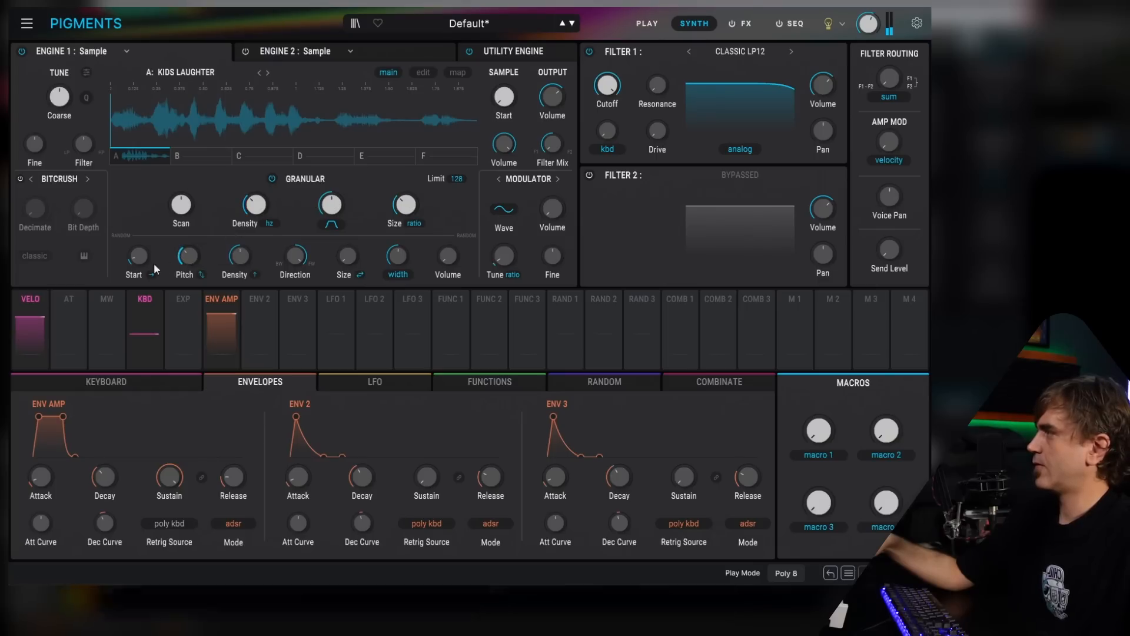
pyautogui.moveTo(138, 255); pyautogui.dragTo(141, 250)
pyautogui.moveTo(344, 247); pyautogui.dragTo(350, 263)
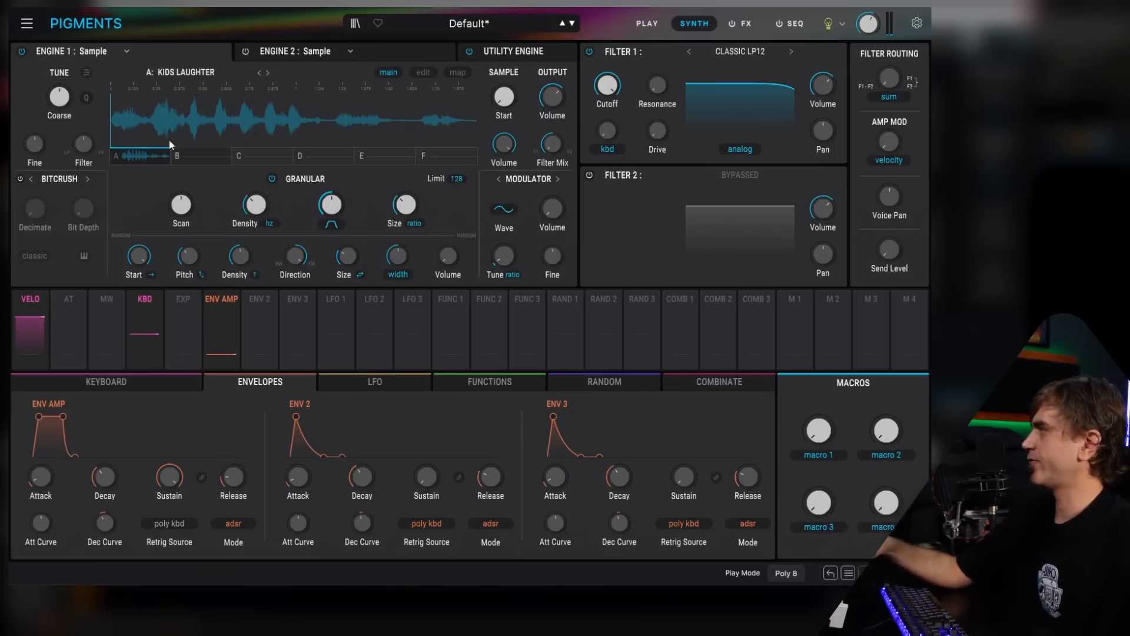
pyautogui.moveTo(59, 97); pyautogui.dragTo(59, 126)
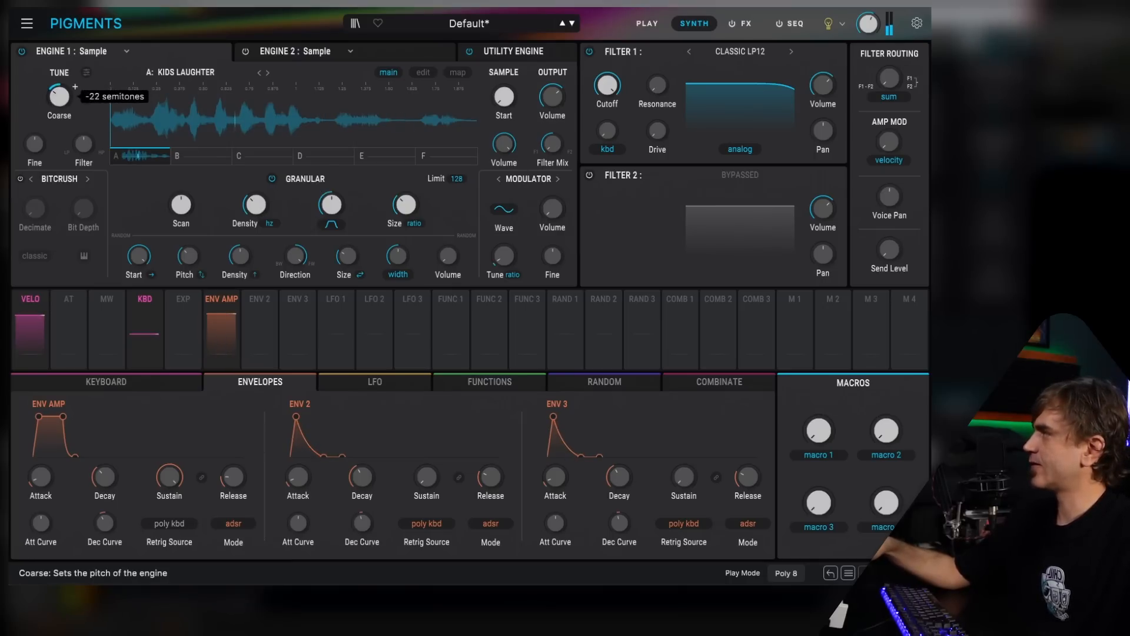
# Step: Turn on the effects section and load a Vocoder into the first FX A slot
pyautogui.click(743, 24)
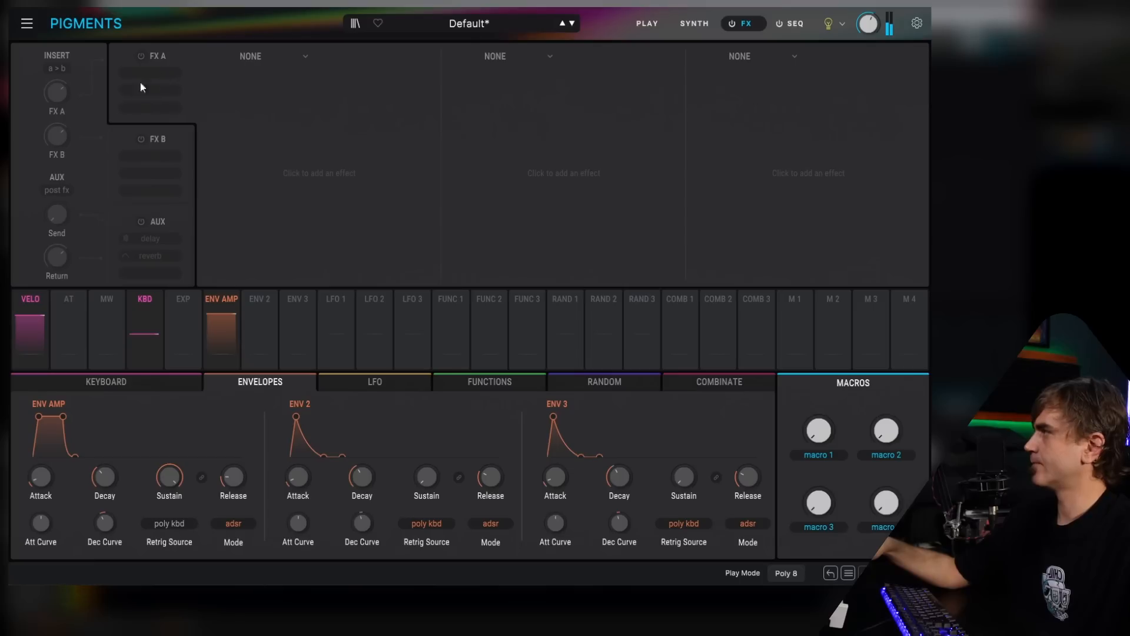
pyautogui.click(732, 24)
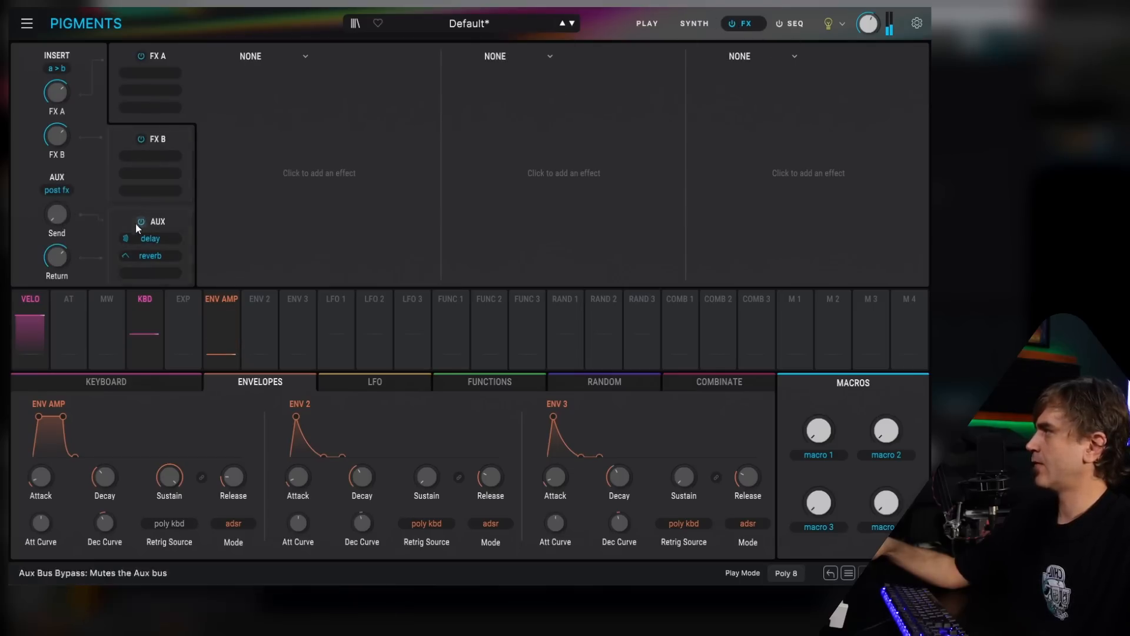
pyautogui.click(275, 61)
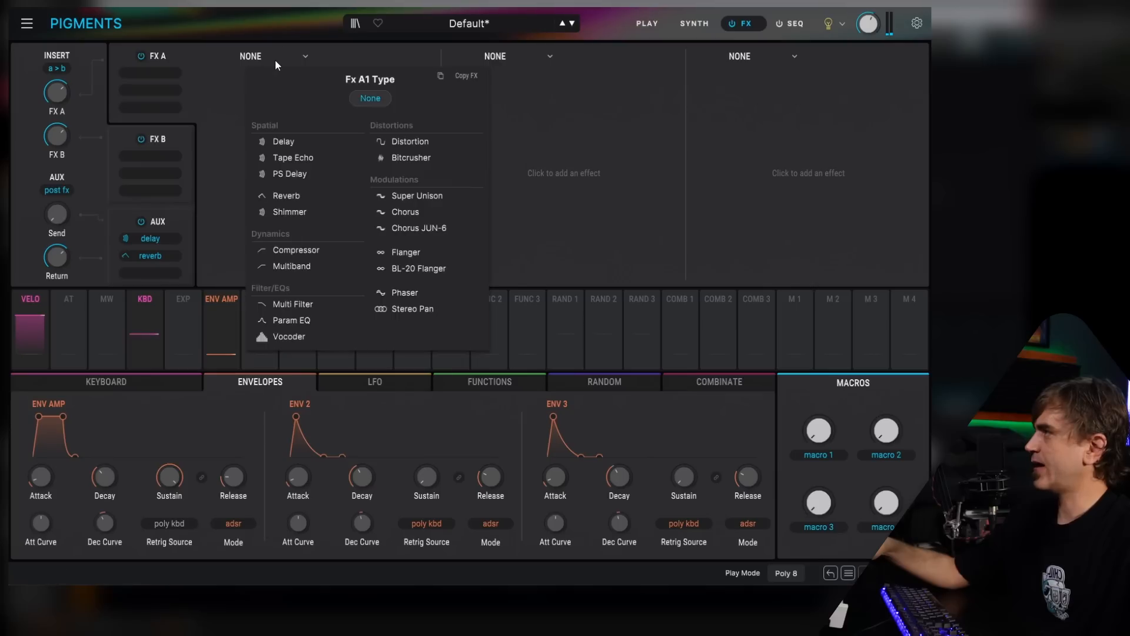
pyautogui.click(289, 336)
# Step: Set the Vocoder's modulator source to Engine 1 and its mode to Modern
pyautogui.click(355, 86)
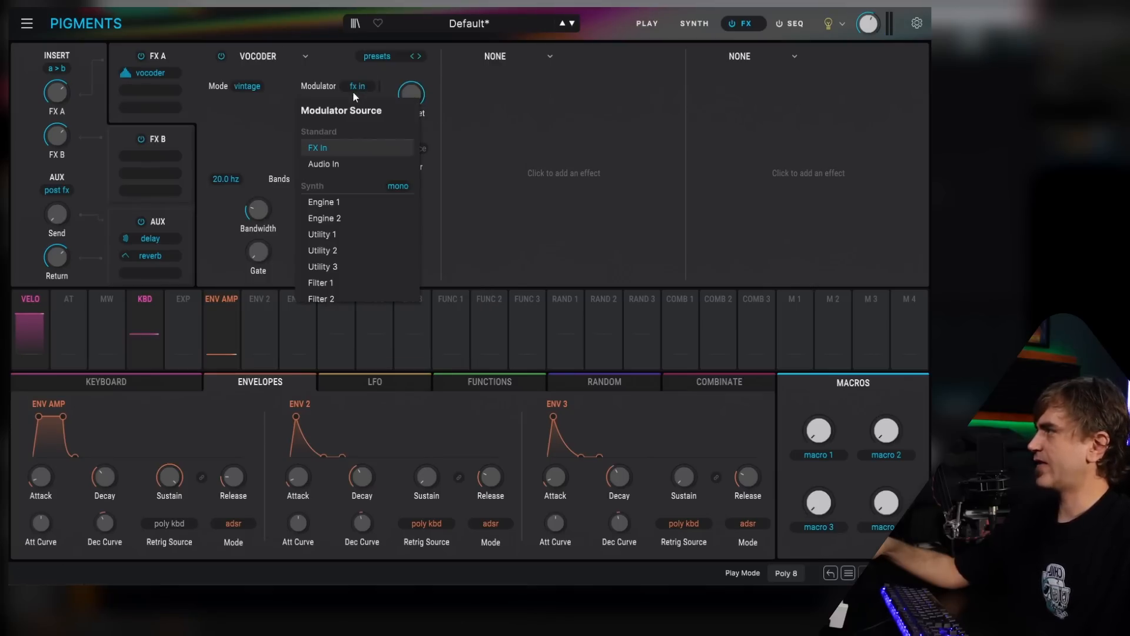
pyautogui.click(698, 24)
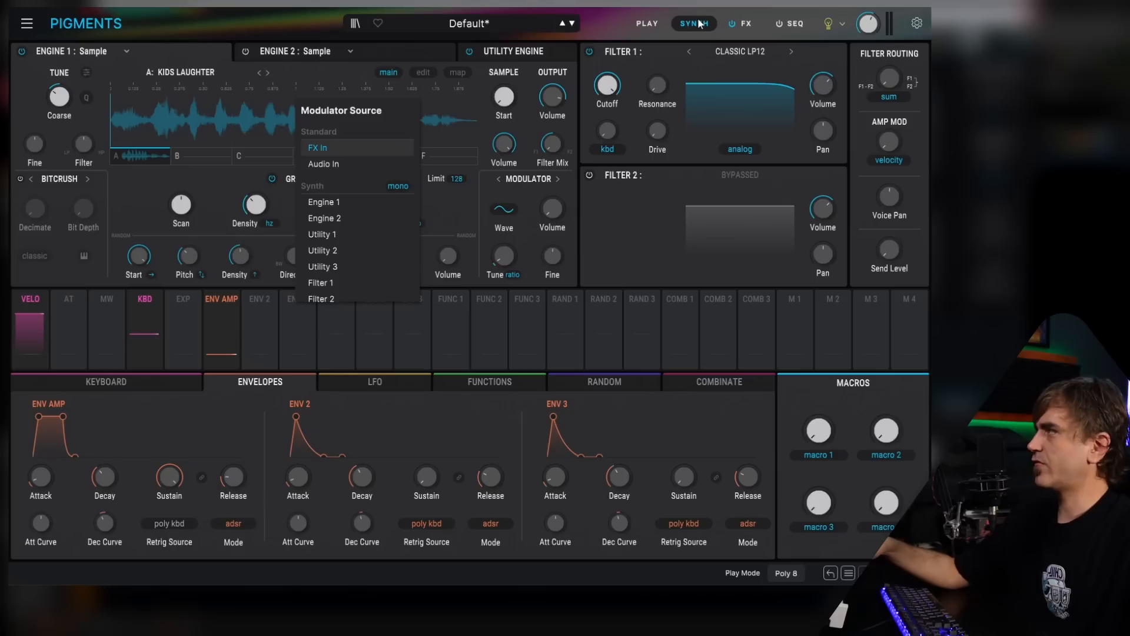
pyautogui.click(762, 23)
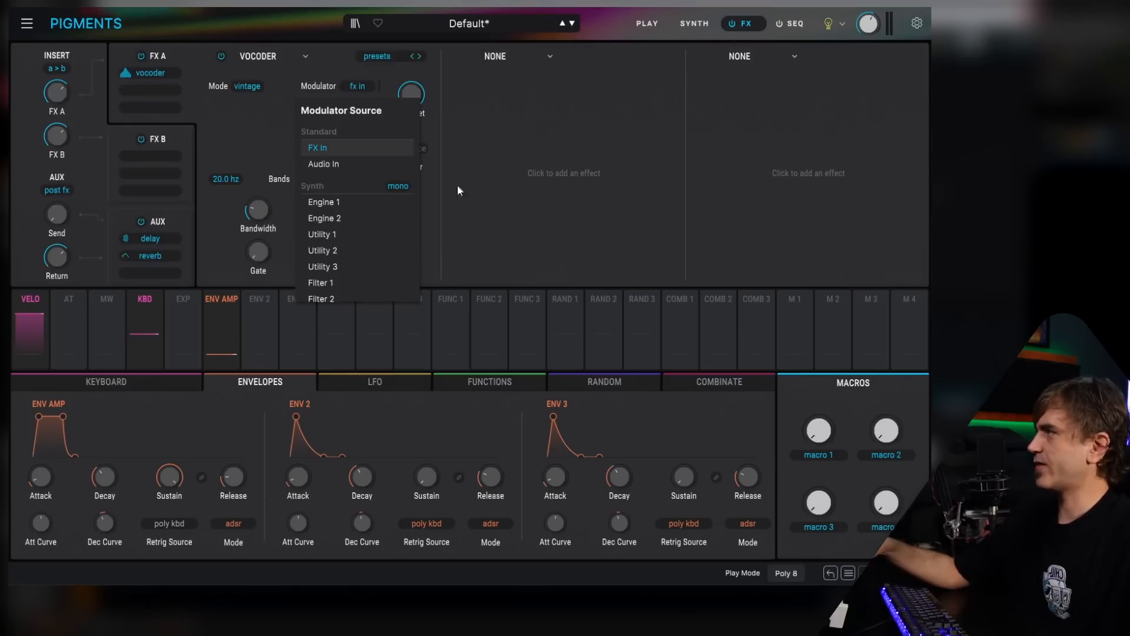
pyautogui.click(335, 199)
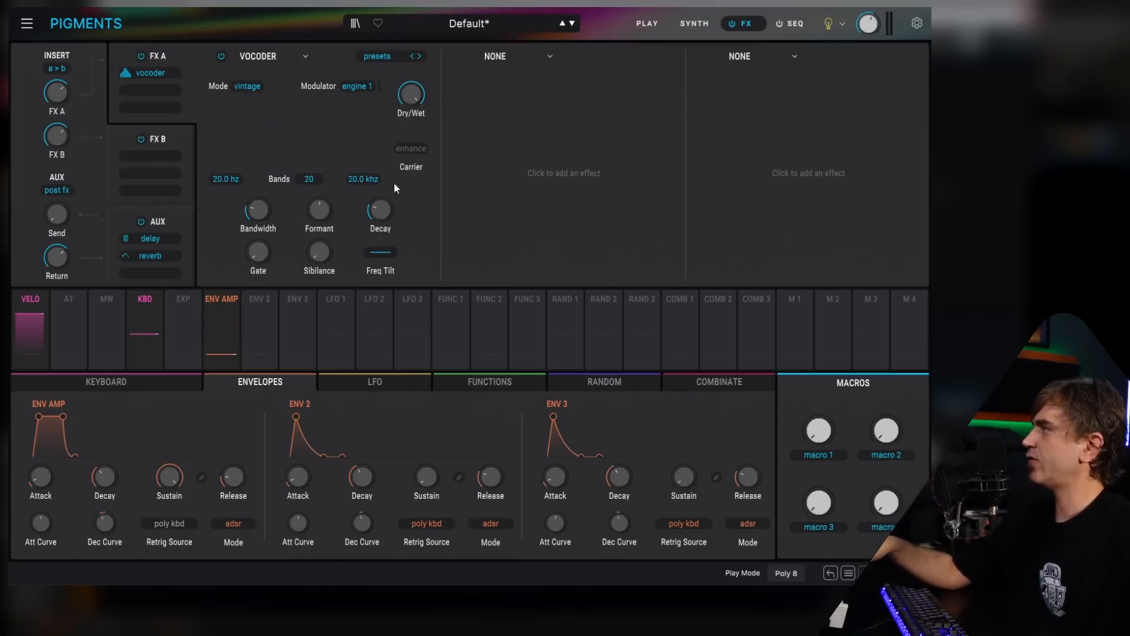
pyautogui.click(245, 86)
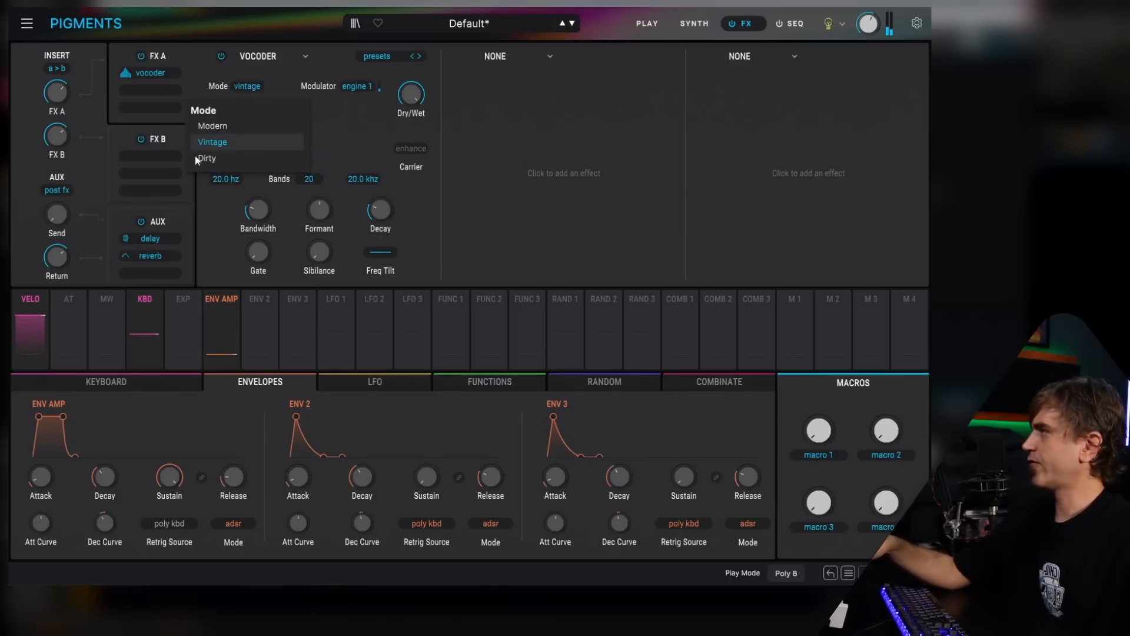
pyautogui.click(219, 127)
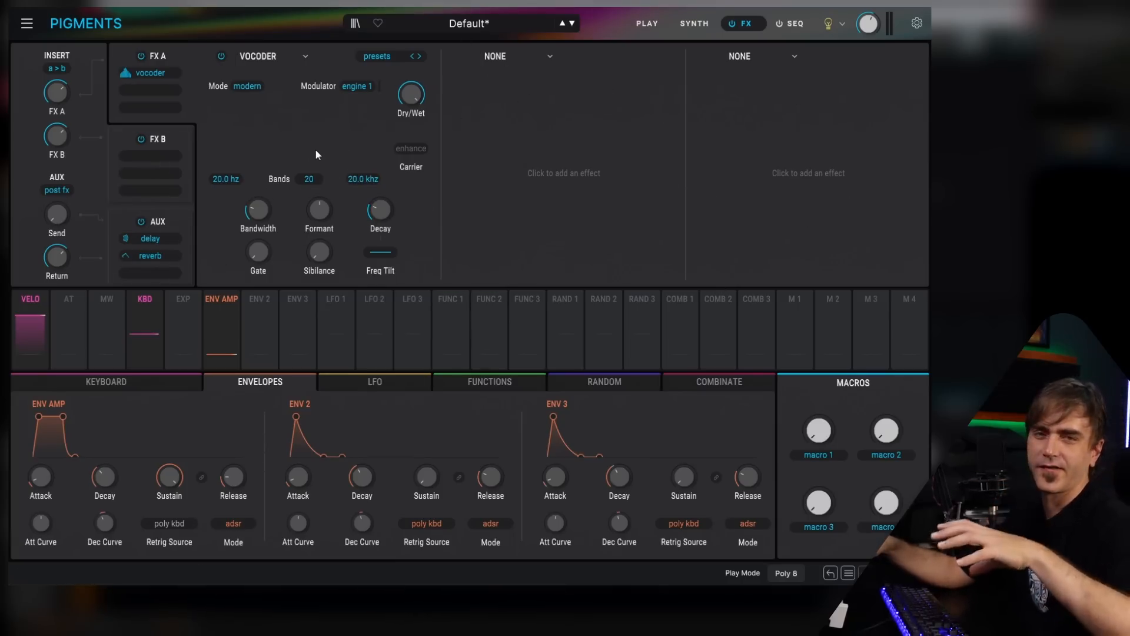
# Step: Raise Engine 1's grain Density and change the grain envelope to Triangle with a low shape amount
pyautogui.click(704, 29)
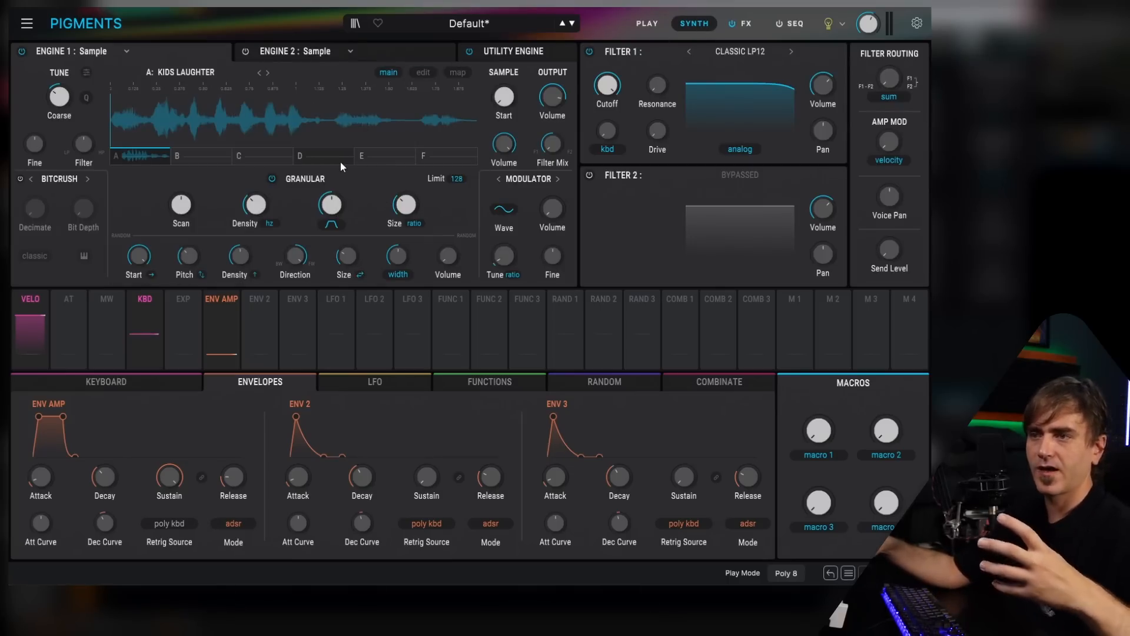
pyautogui.click(747, 24)
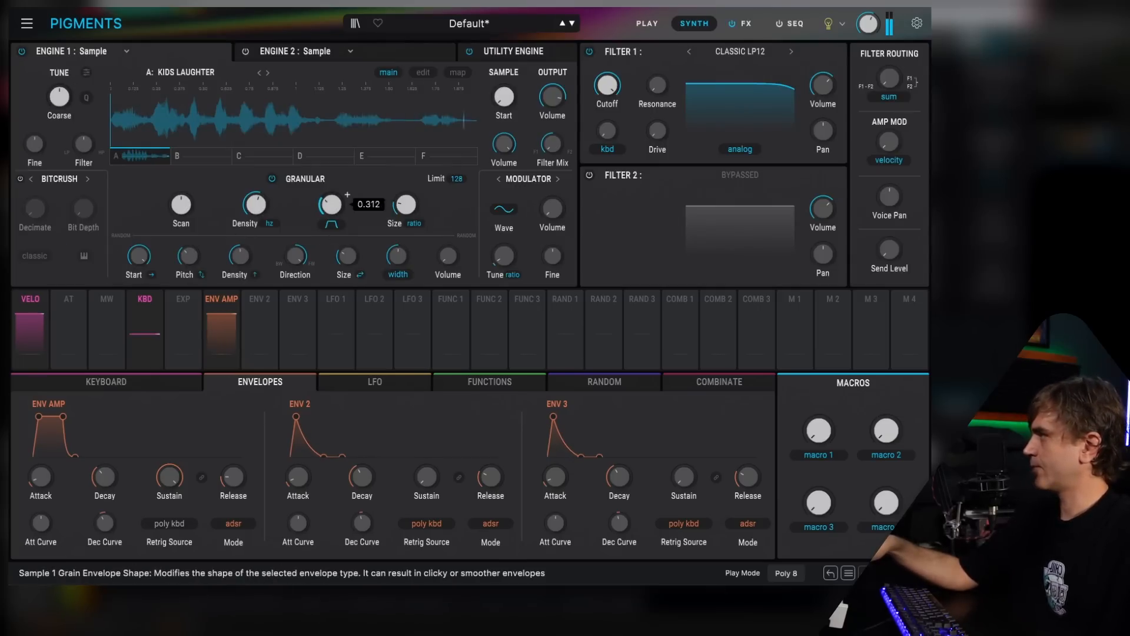
pyautogui.click(332, 224)
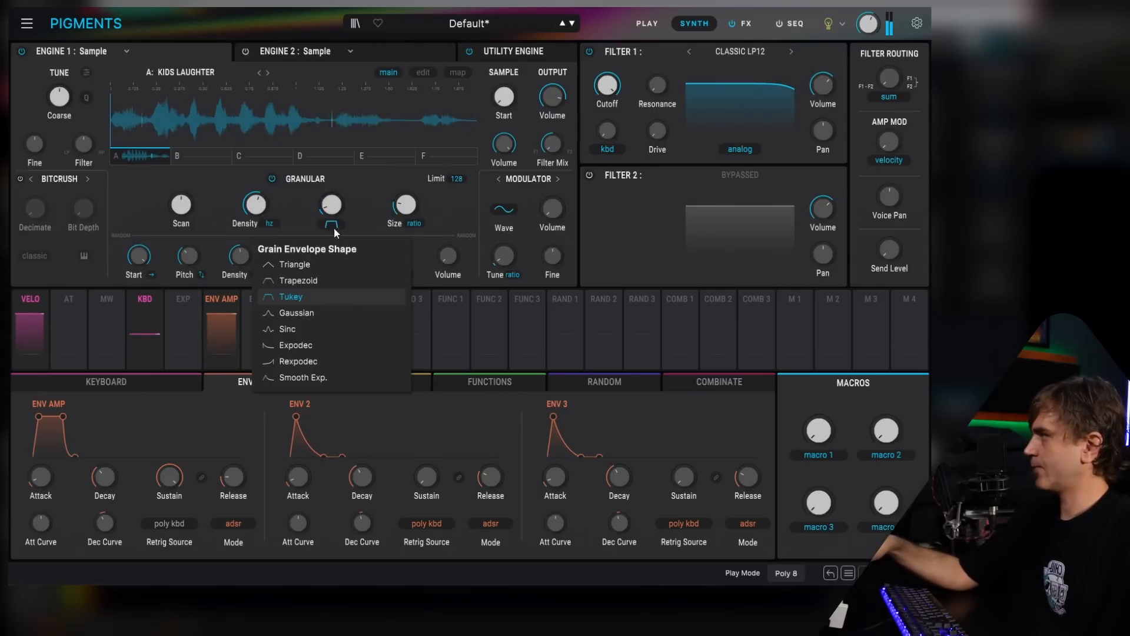
pyautogui.click(304, 264)
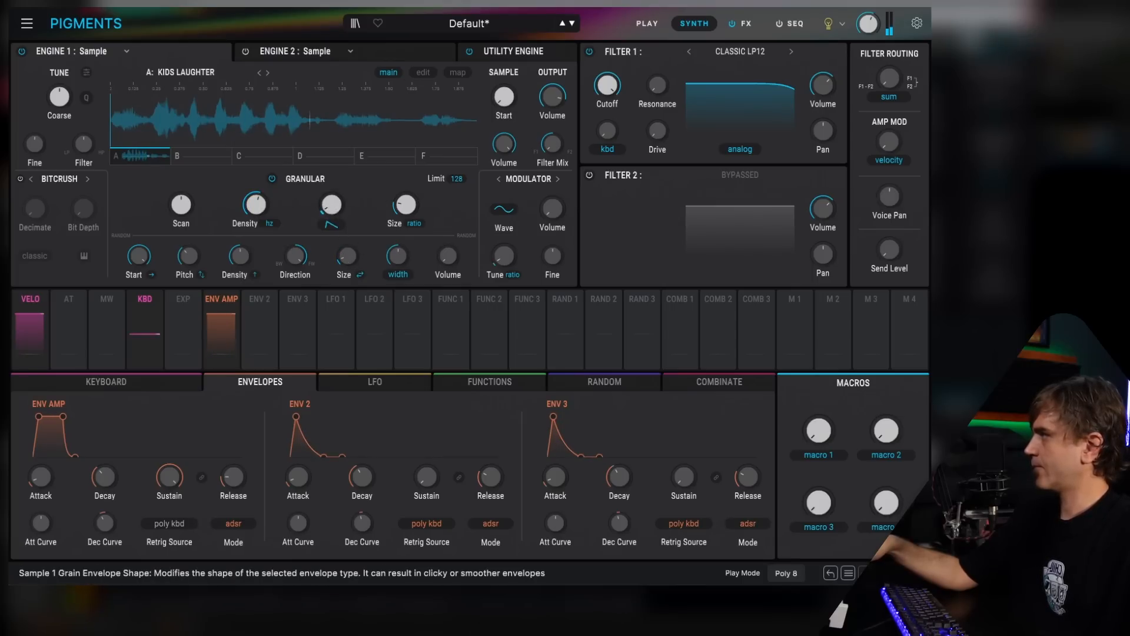
# Step: Lengthen the Vocoder's Decay and add a Shimmer effect in the second FX A slot with Dry/Wet at about 26%
pyautogui.click(745, 23)
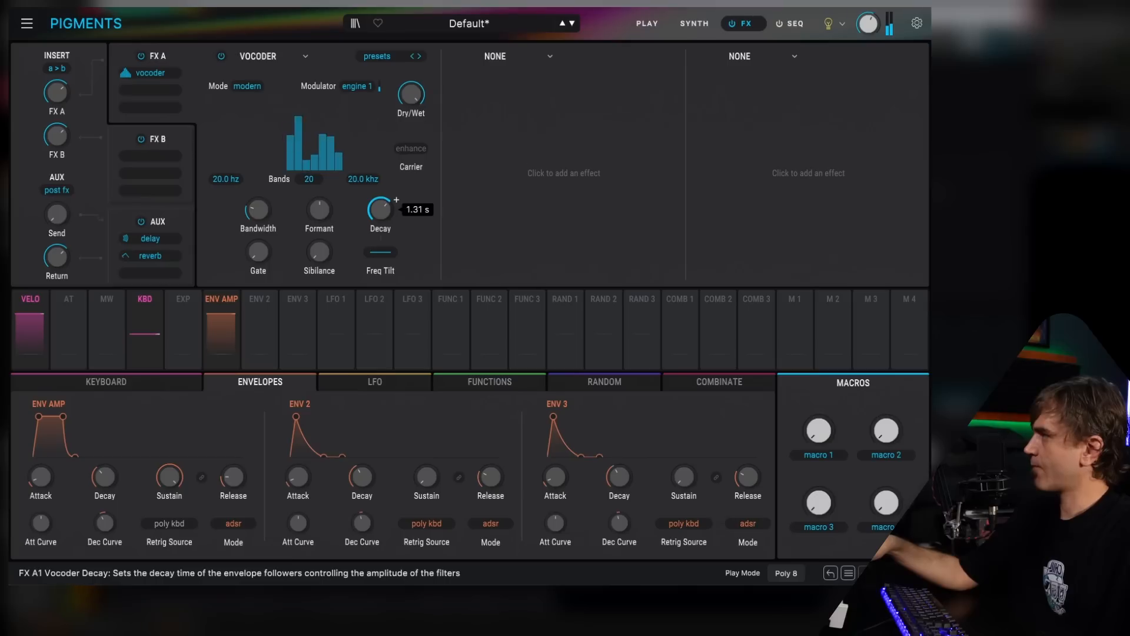
pyautogui.click(564, 173)
pyautogui.click(538, 212)
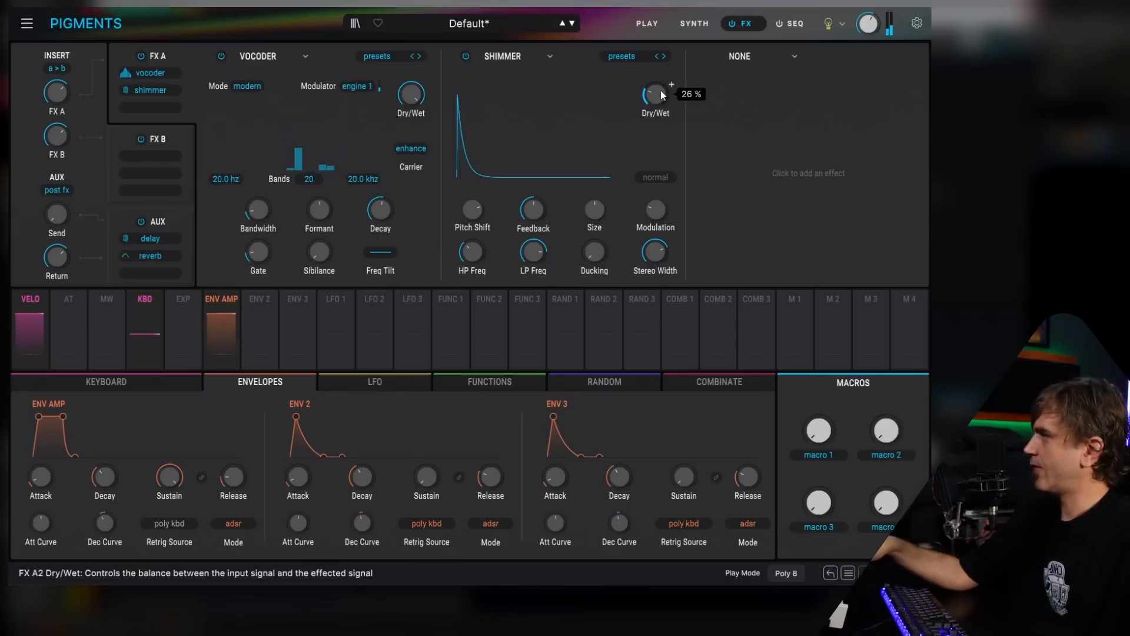
# Step: Change Engine 1 to the Wavetable type and move the wave Position further through the Basic Waveforms table
pyautogui.click(694, 24)
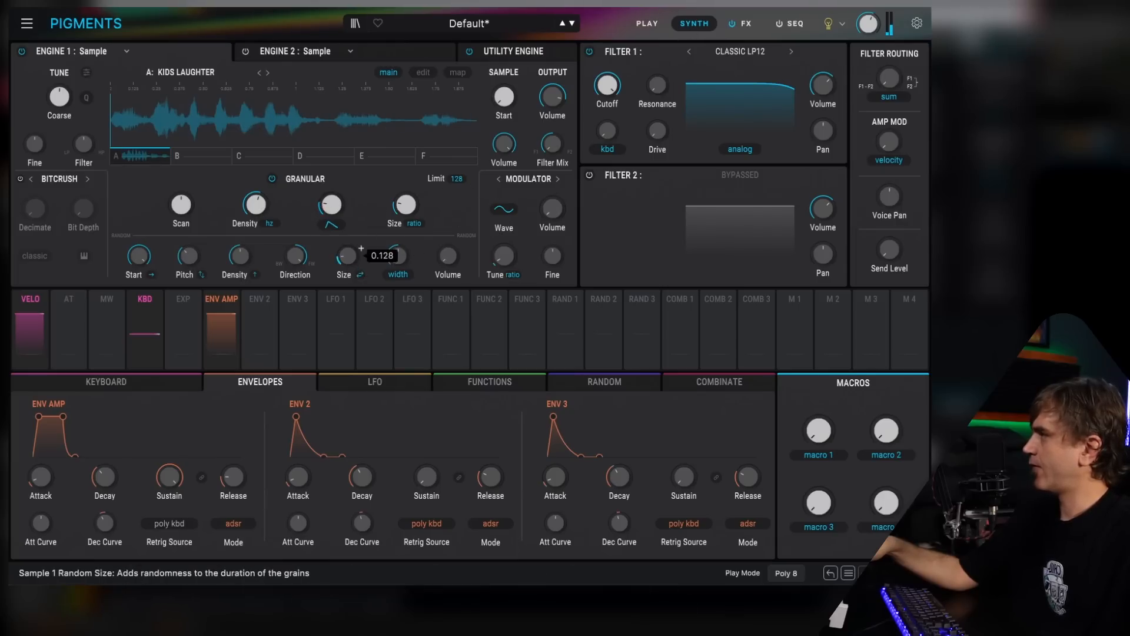
pyautogui.click(116, 50)
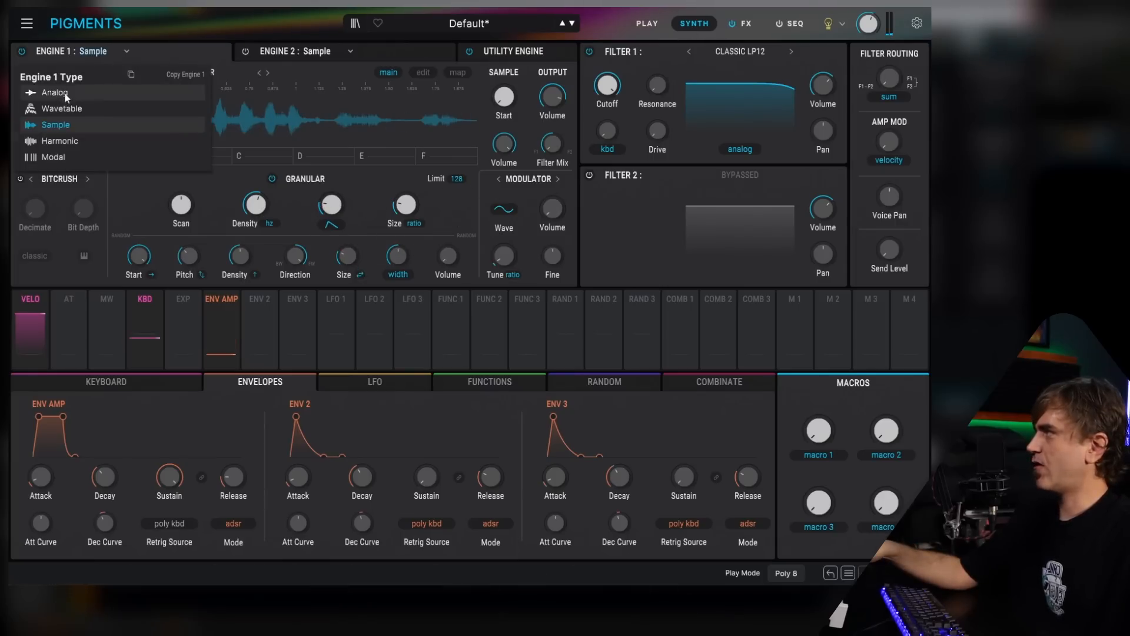
pyautogui.click(62, 109)
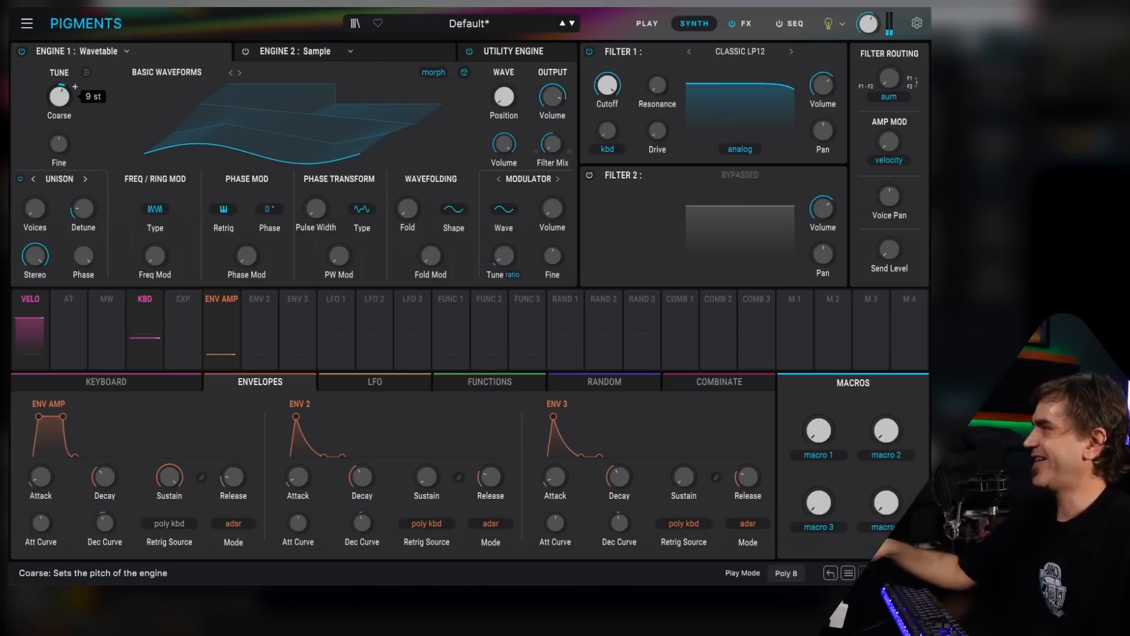
pyautogui.moveTo(249, 145); pyautogui.dragTo(249, 106)
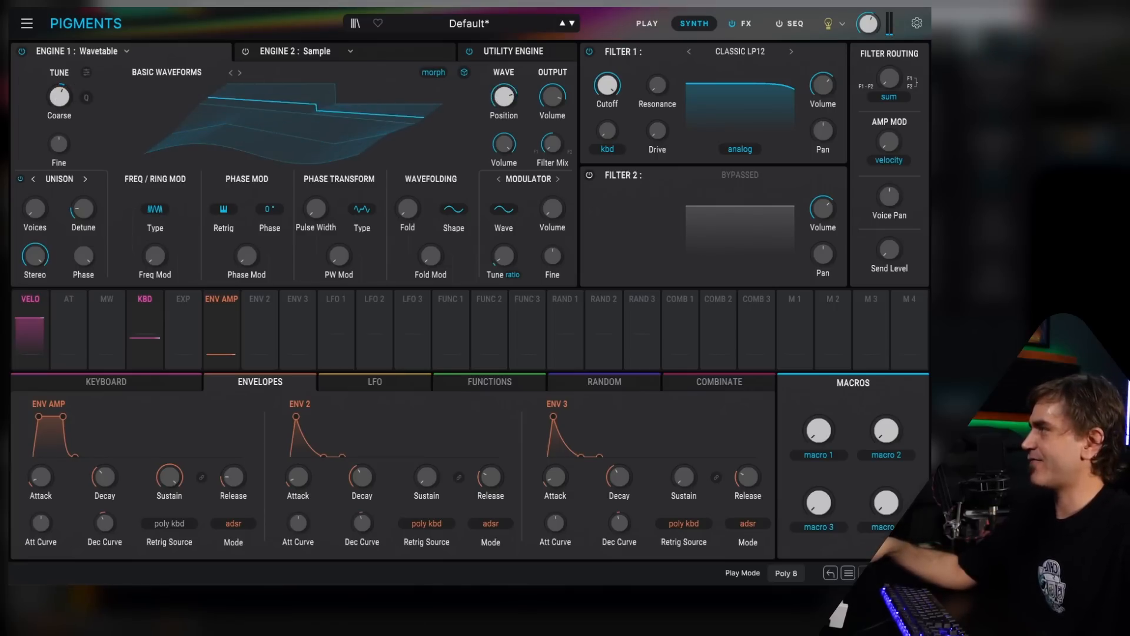
# Step: Load the FM Chunk wavetable from the FM category into Engine 1 and lower its Coarse tuning to about -59 st
pyautogui.click(177, 72)
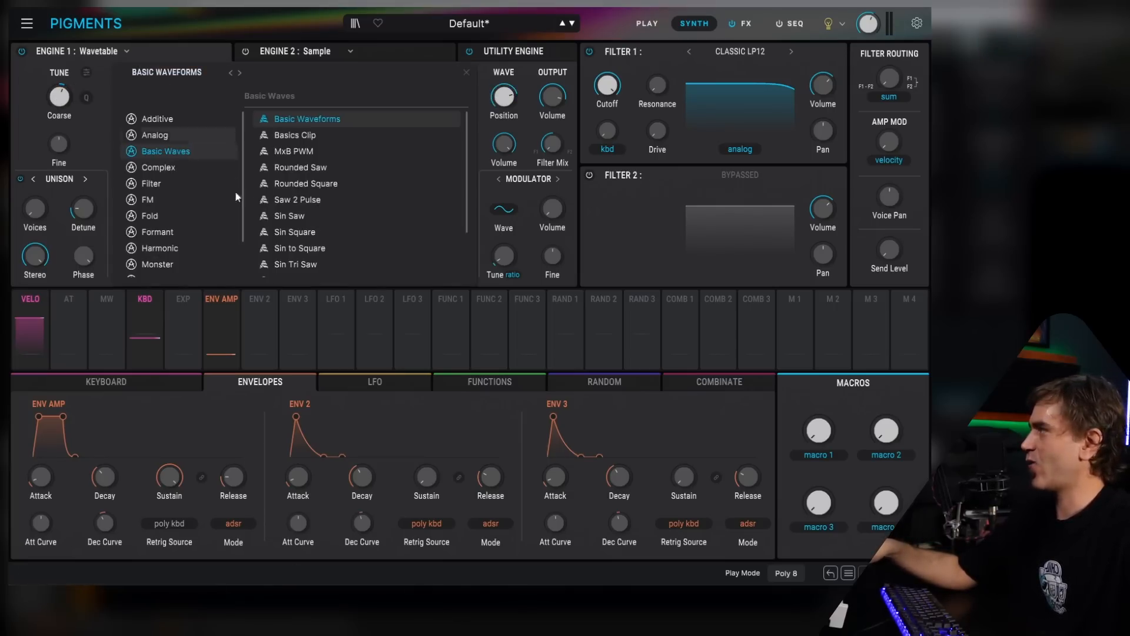
pyautogui.click(147, 200)
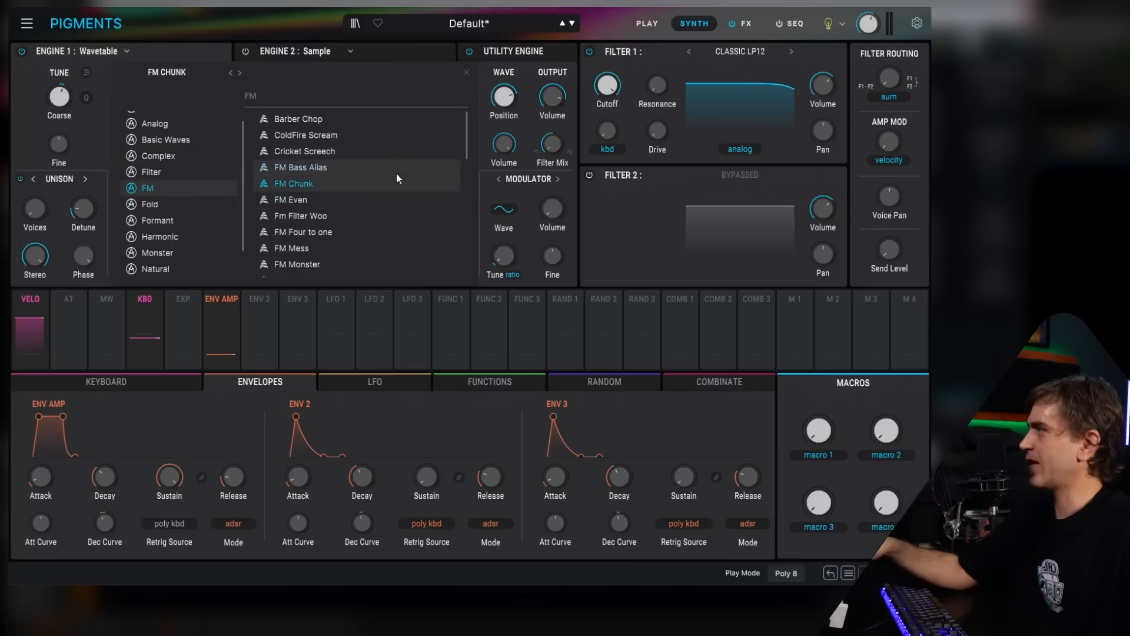
pyautogui.click(301, 184)
pyautogui.moveTo(59, 97); pyautogui.dragTo(58, 110)
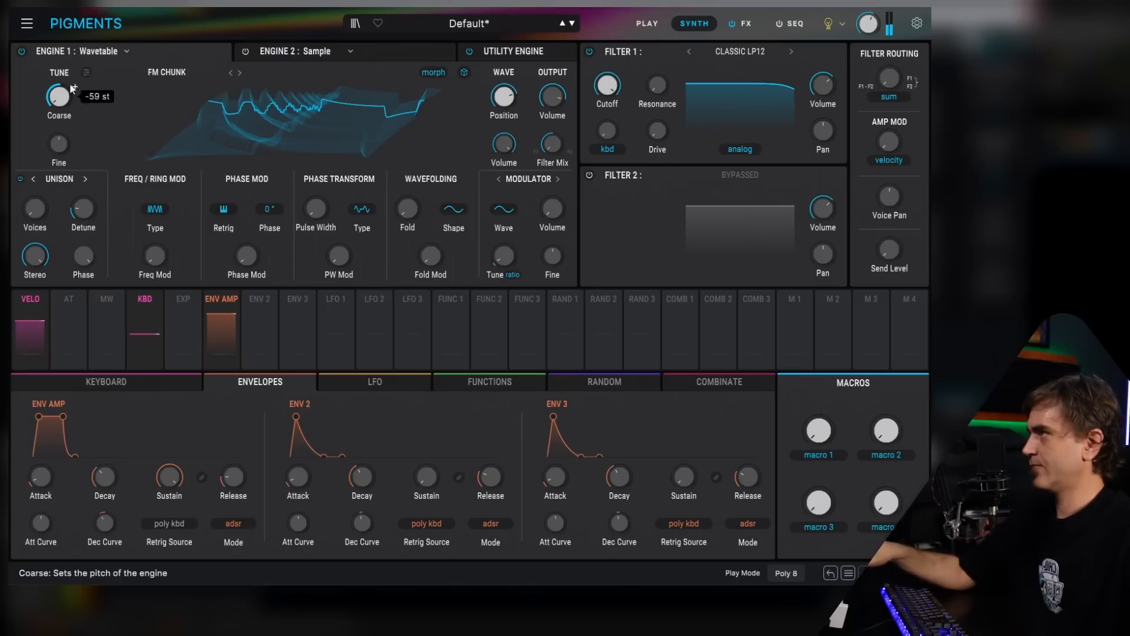
# Step: Bypass the Shimmer effect in FX A and return to the synth engine view
pyautogui.click(740, 23)
pyautogui.click(465, 57)
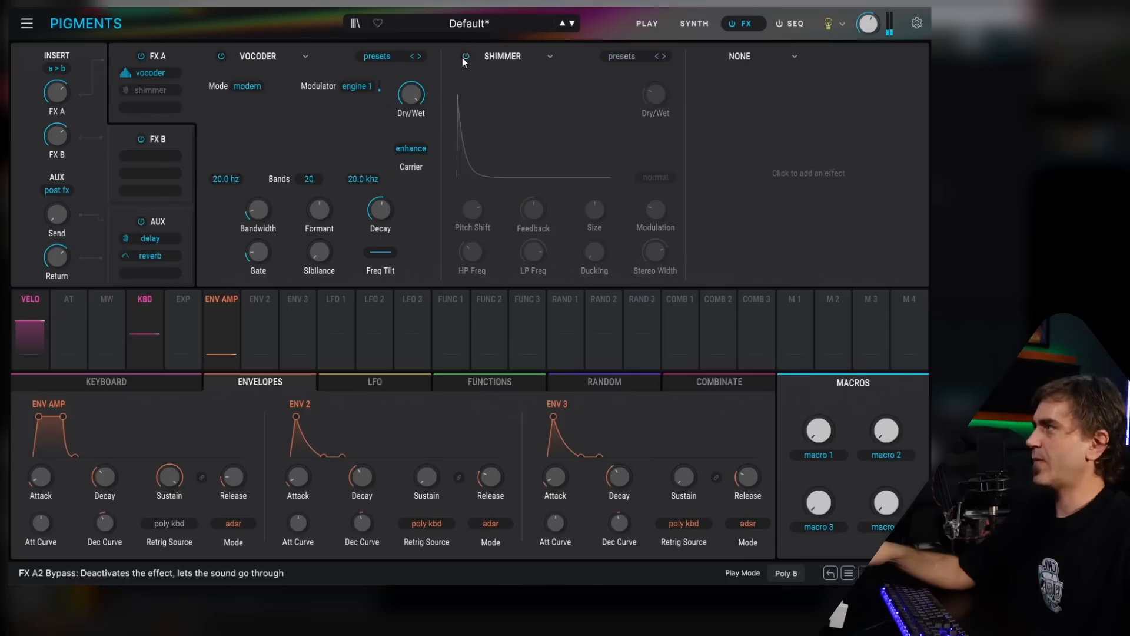
pyautogui.click(696, 23)
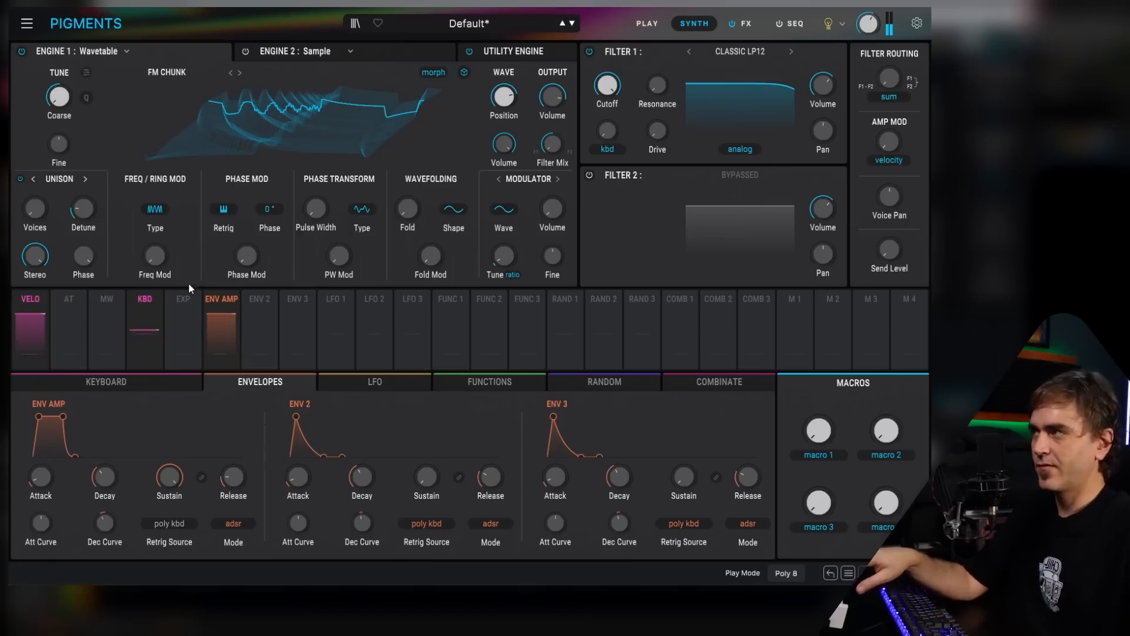
# Step: Fine-adjust Engine 1's Coarse tuning slightly upward
pyautogui.click(87, 98)
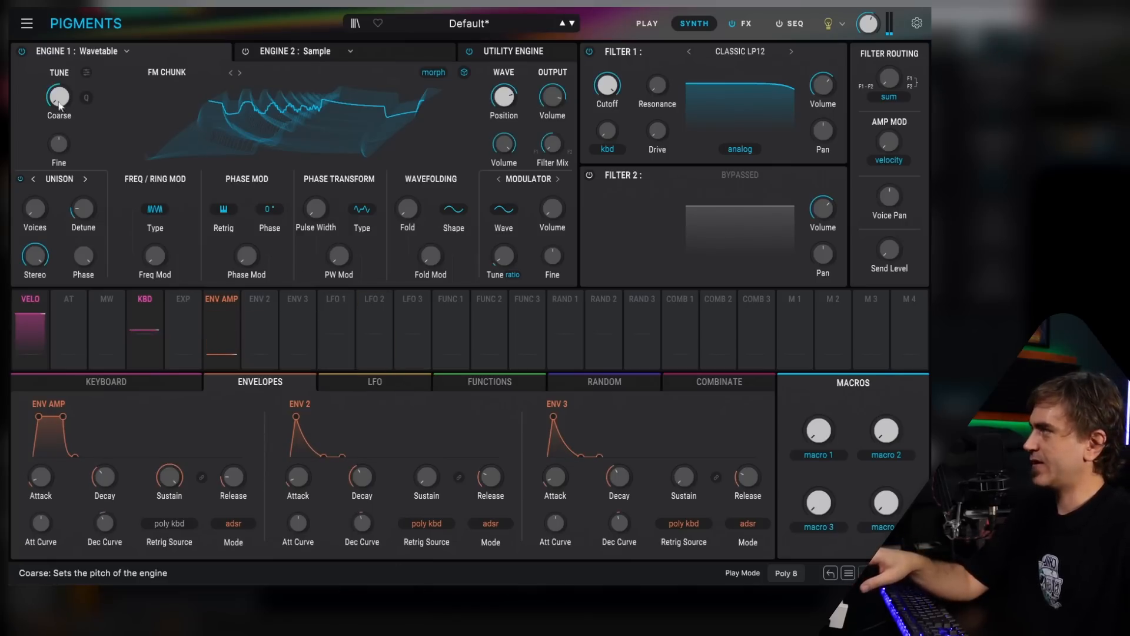
pyautogui.moveTo(58, 96); pyautogui.dragTo(58, 80)
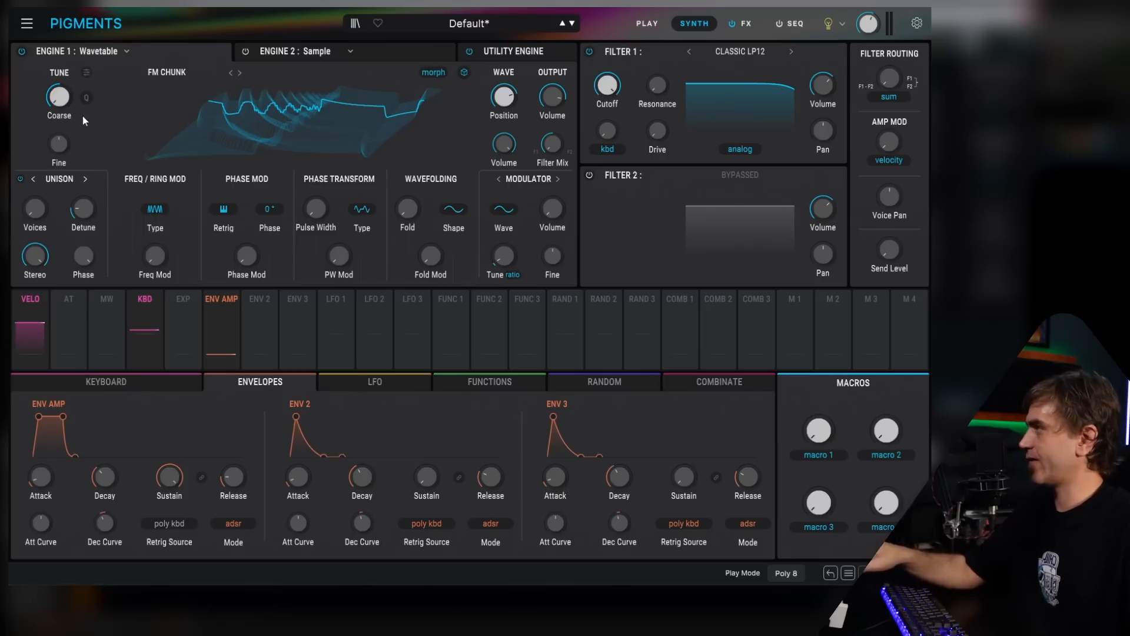
pyautogui.moveTo(60, 99); pyautogui.dragTo(60, 94)
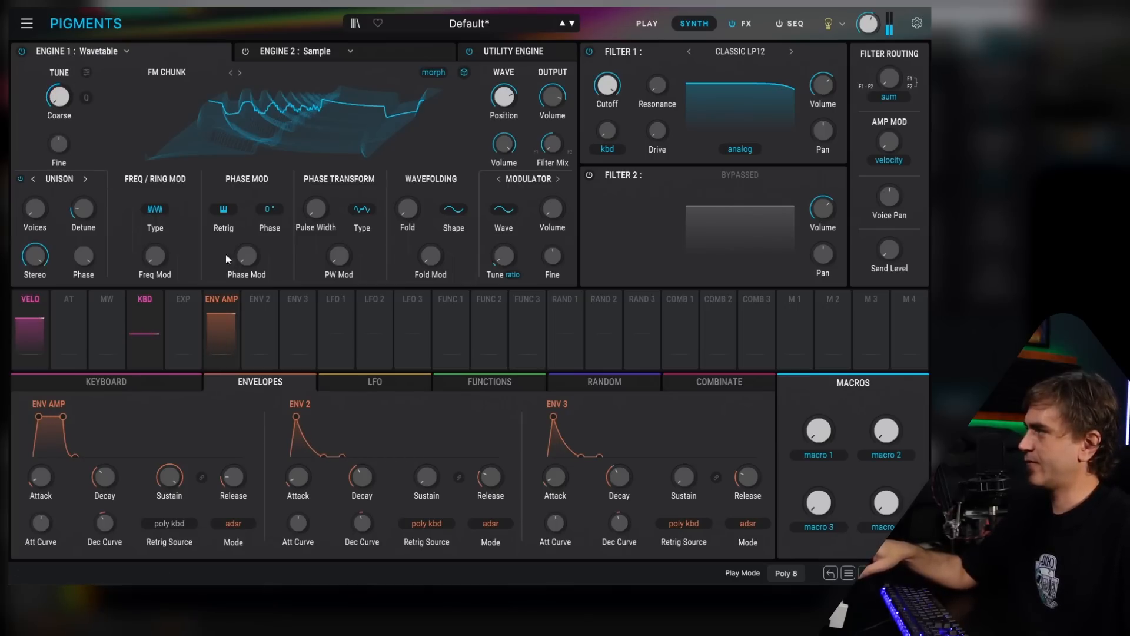
# Step: Raise Engine 1's Phase Mod and Freq Mod amounts and shift the wave Position to shape the FM Chunk tone
pyautogui.moveTo(246, 256); pyautogui.dragTo(247, 282)
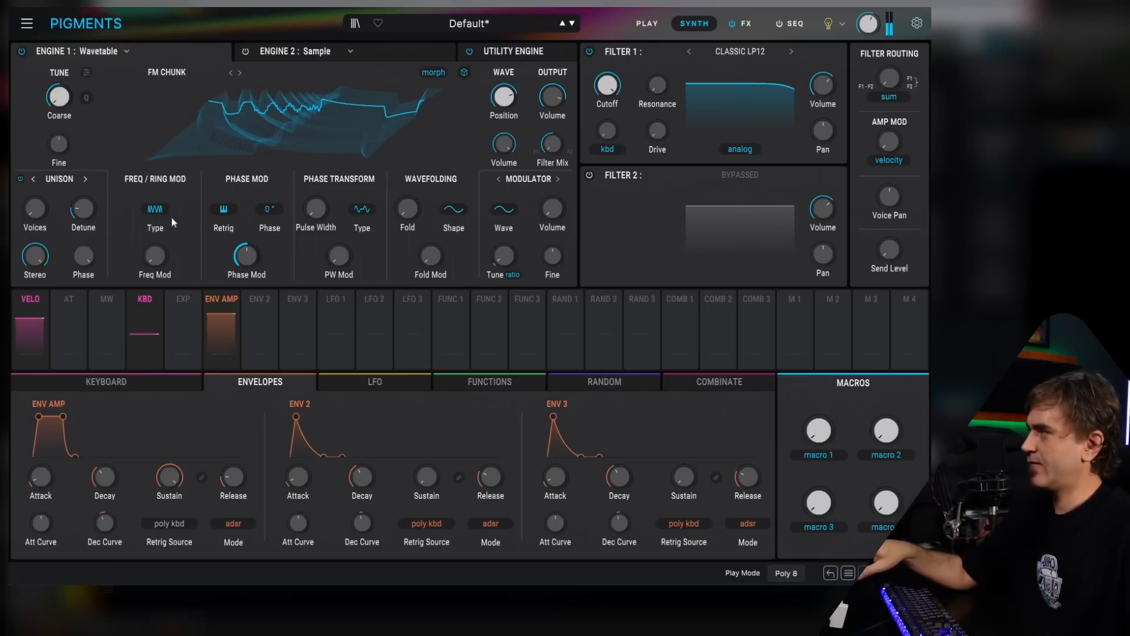
pyautogui.moveTo(60, 98); pyautogui.dragTo(60, 100)
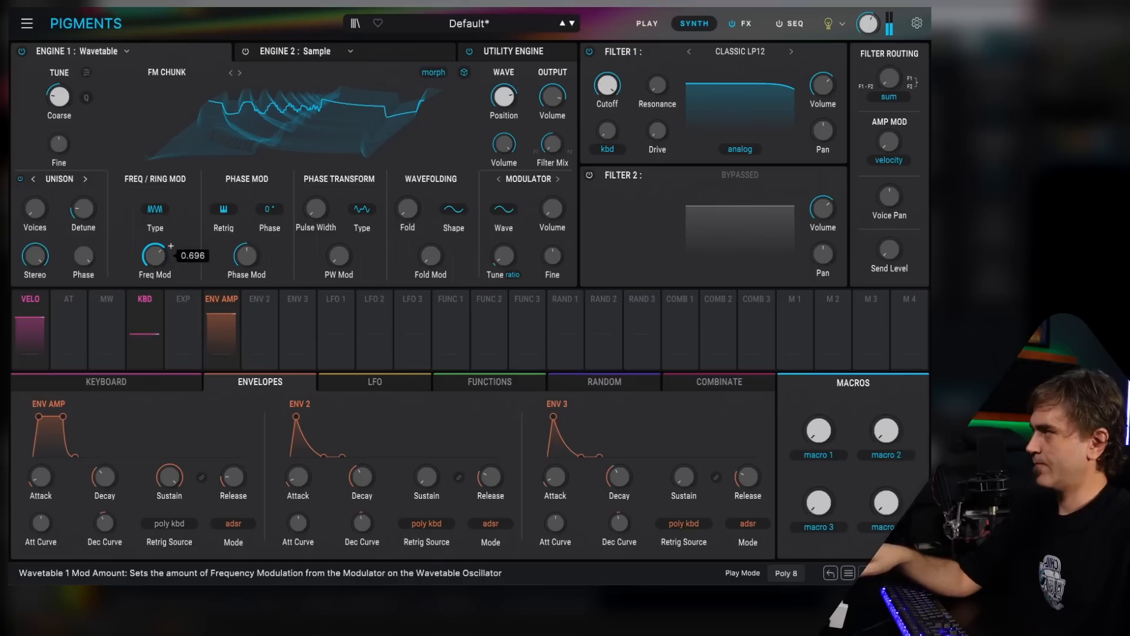
pyautogui.scroll(-1, 75, 87)
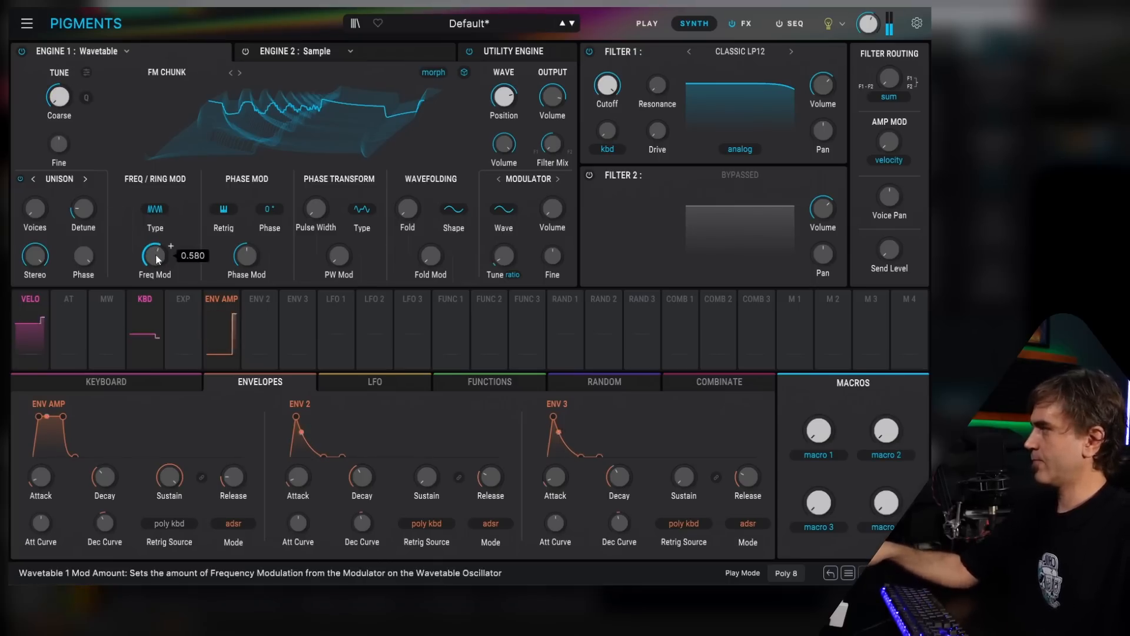
pyautogui.scroll(-5, 156, 253)
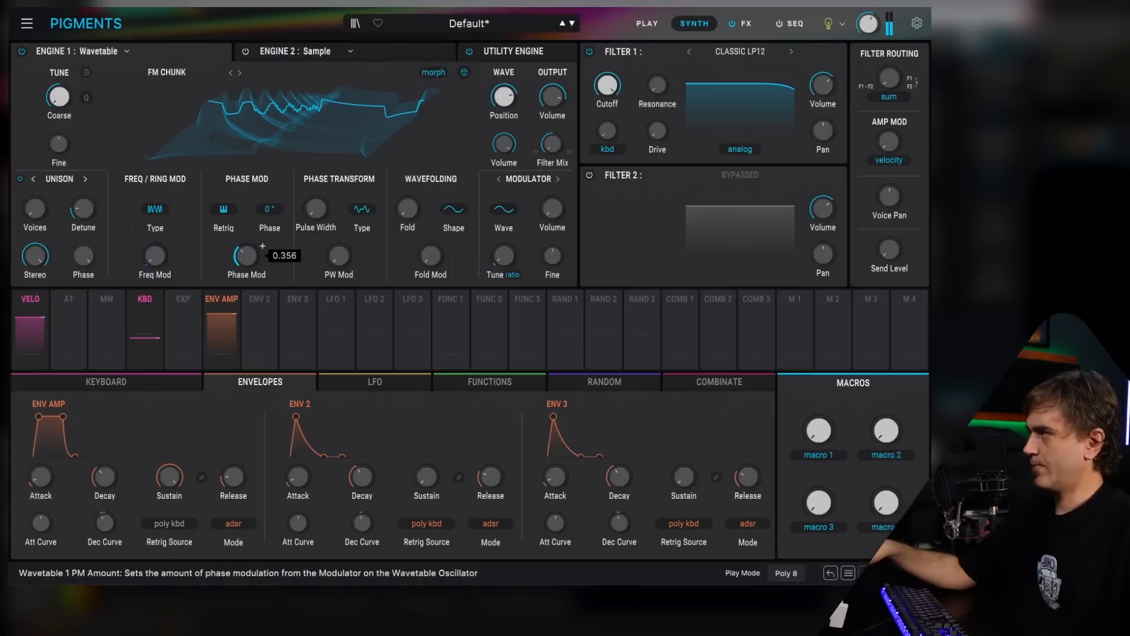
pyautogui.scroll(-4, 148, 260)
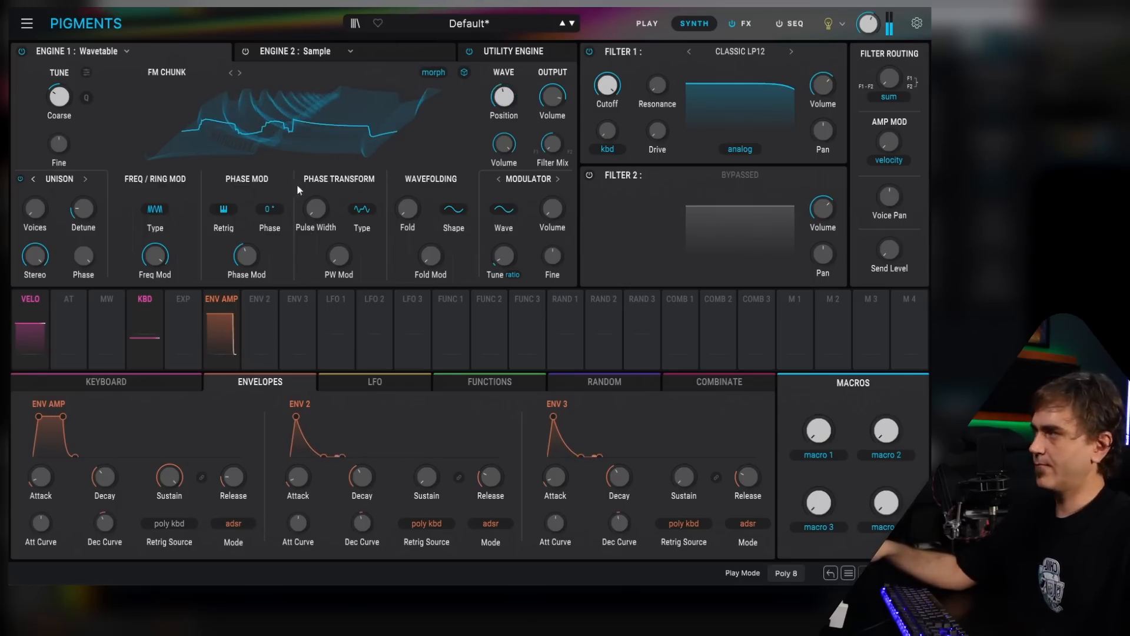
# Step: Assign LFO 1 to Engine 1's Coarse tuning and LFO 2 to its wave Position, and show the LFO settings
pyautogui.moveTo(335, 299); pyautogui.dragTo(58, 96)
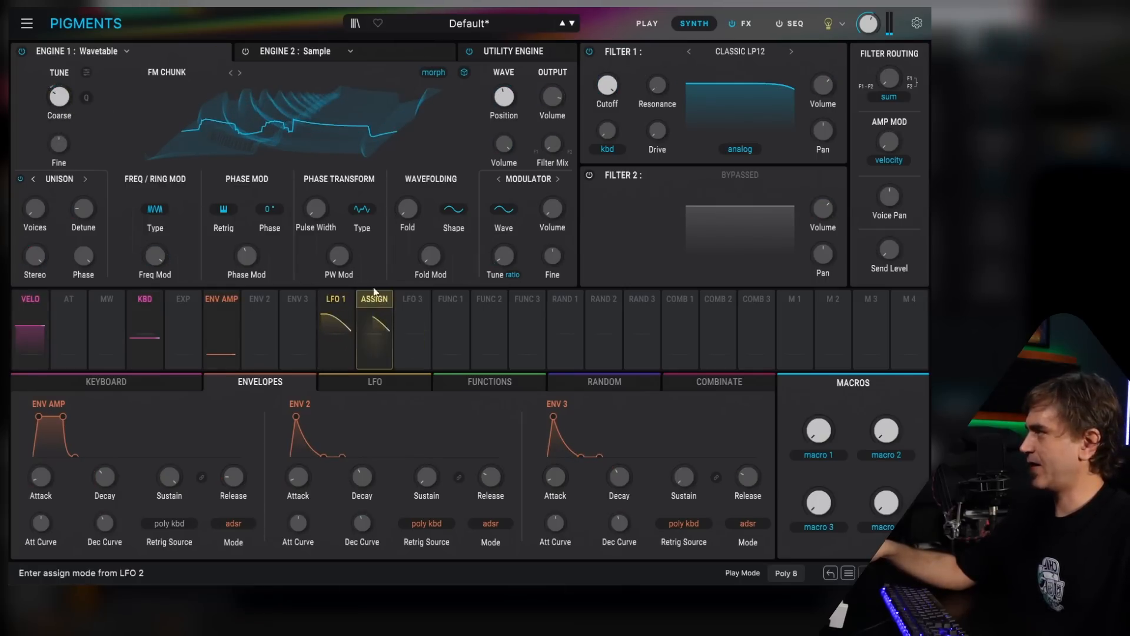
pyautogui.moveTo(374, 293); pyautogui.dragTo(504, 98)
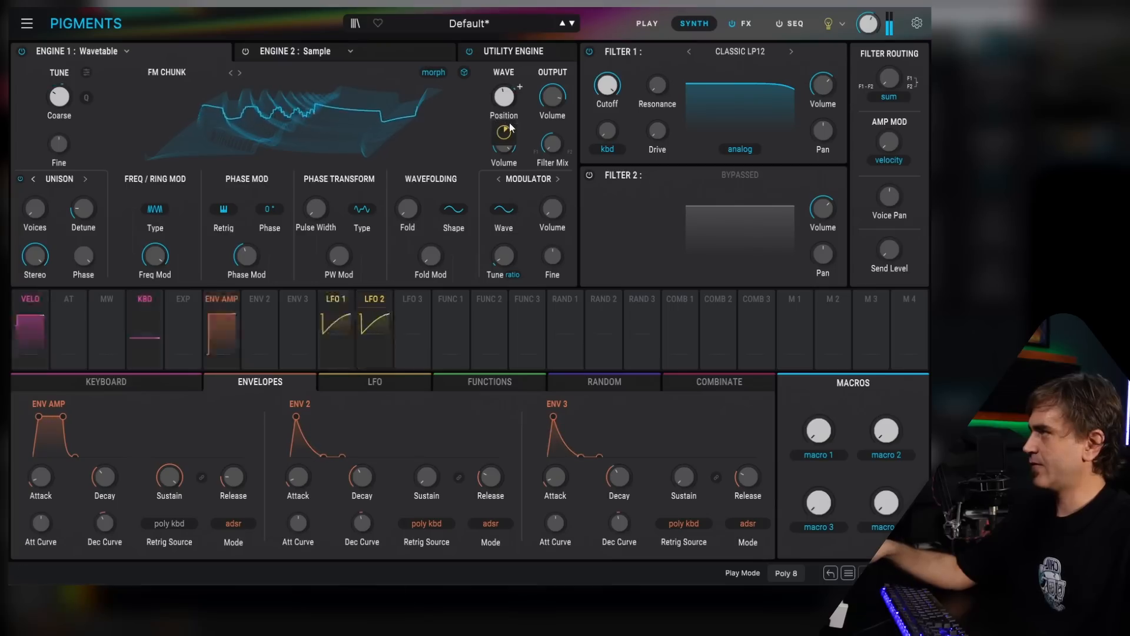
pyautogui.click(335, 342)
pyautogui.moveTo(90, 482)
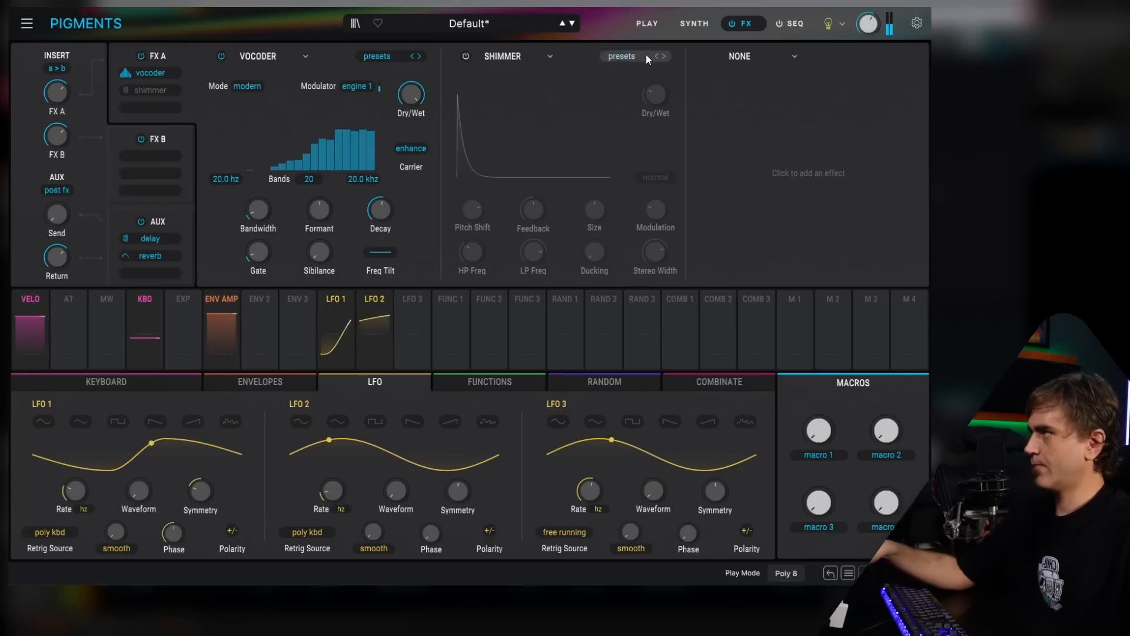
# Step: Replace the Shimmer in the second FX A slot with a Multi Filter in band pass mode
pyautogui.click(527, 56)
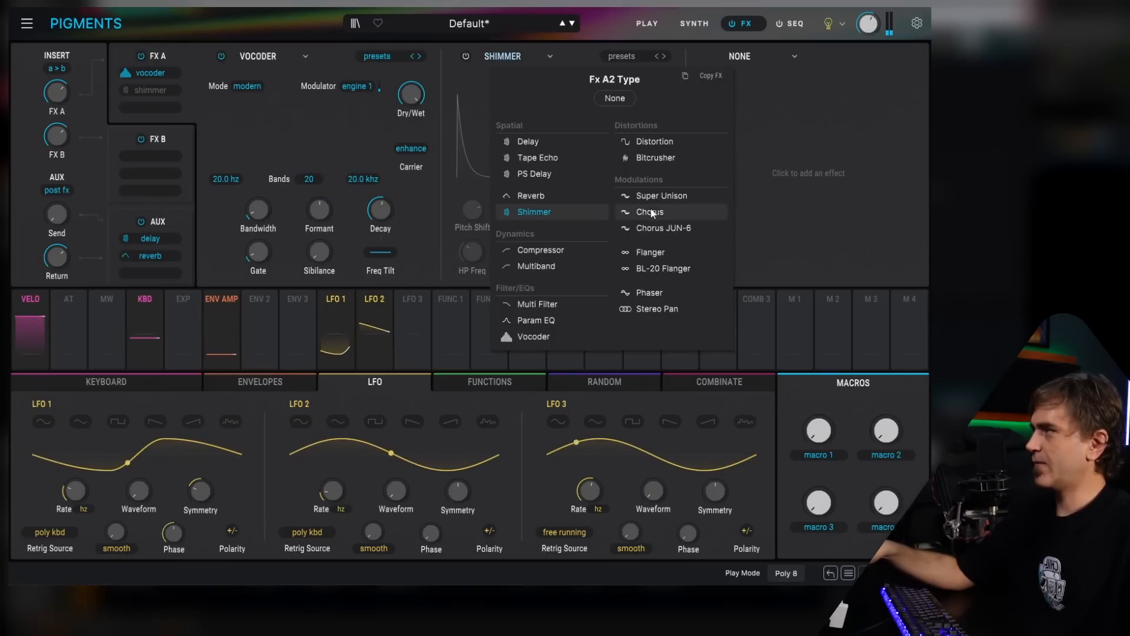
pyautogui.click(560, 303)
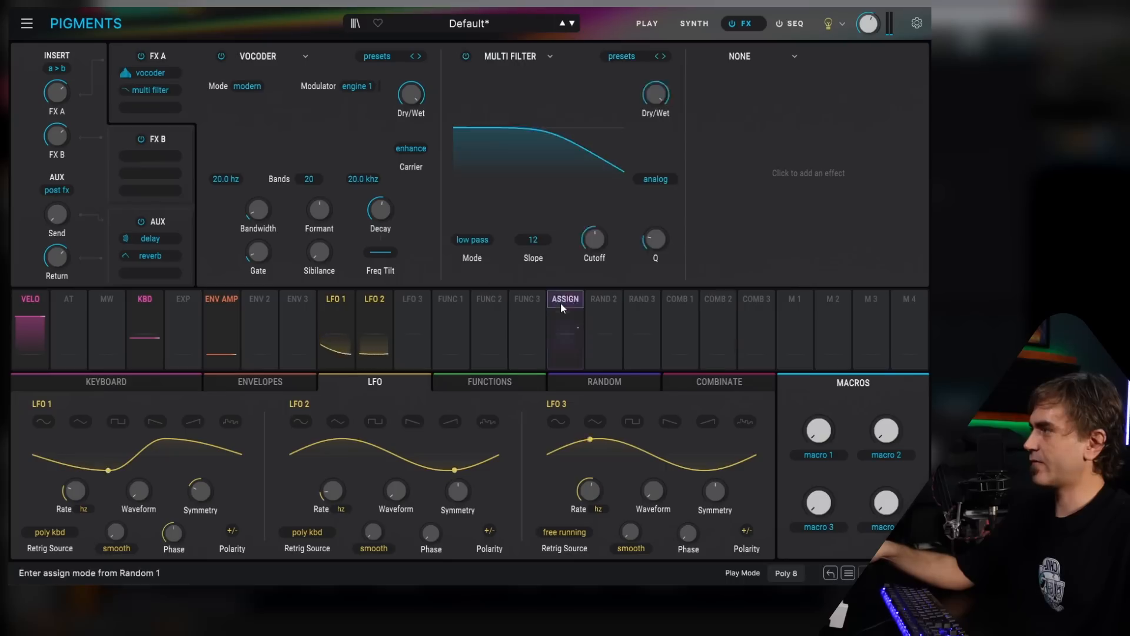
pyautogui.click(480, 240)
pyautogui.click(497, 310)
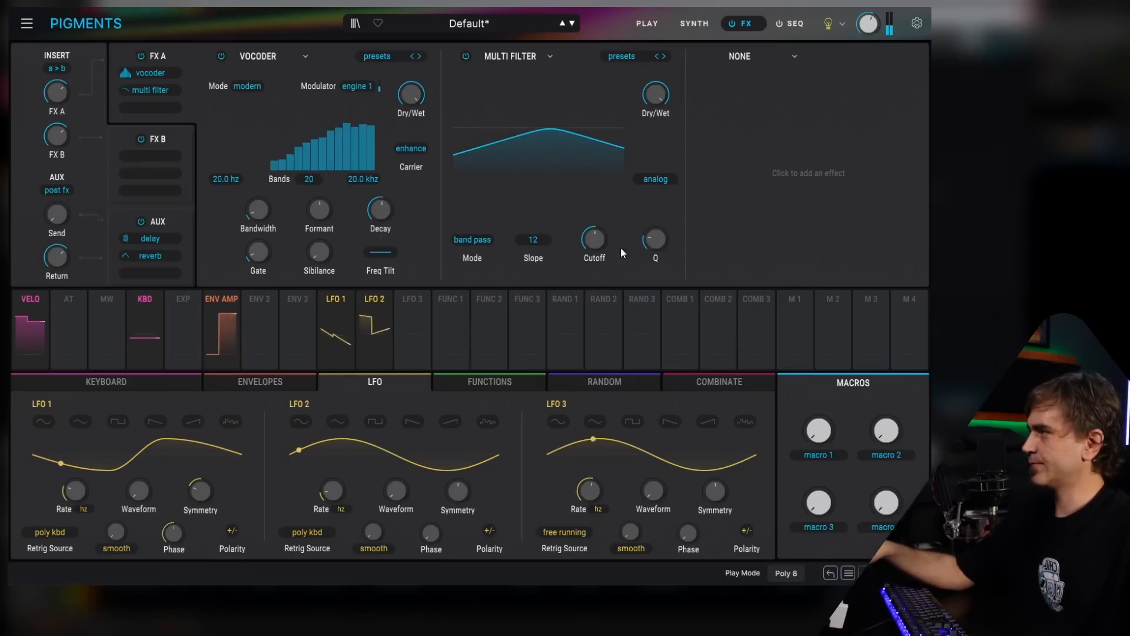
# Step: Raise the Multi Filter's Q and bring its Cutoff down to a mid-low frequency
pyautogui.moveTo(595, 239); pyautogui.dragTo(594, 197)
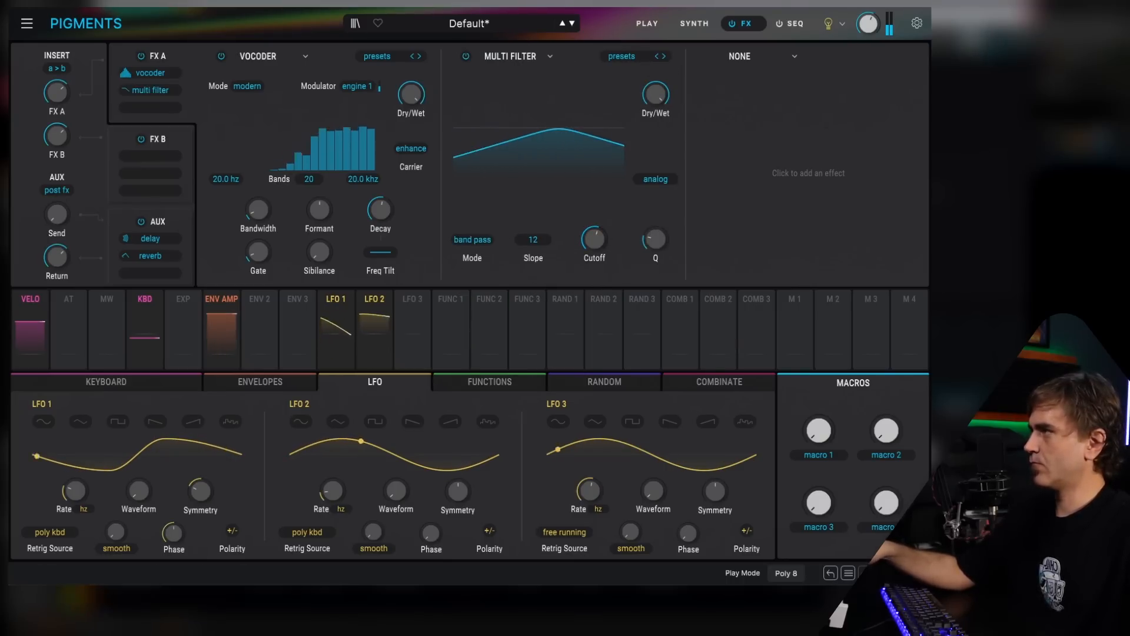
pyautogui.moveTo(656, 238); pyautogui.dragTo(656, 207)
pyautogui.moveTo(601, 241); pyautogui.dragTo(601, 250)
# Step: Switch LFO 3 to the stepped random waveform and assign it to the Multi Filter's Cutoff with an amount of about 0.68
pyautogui.click(746, 422)
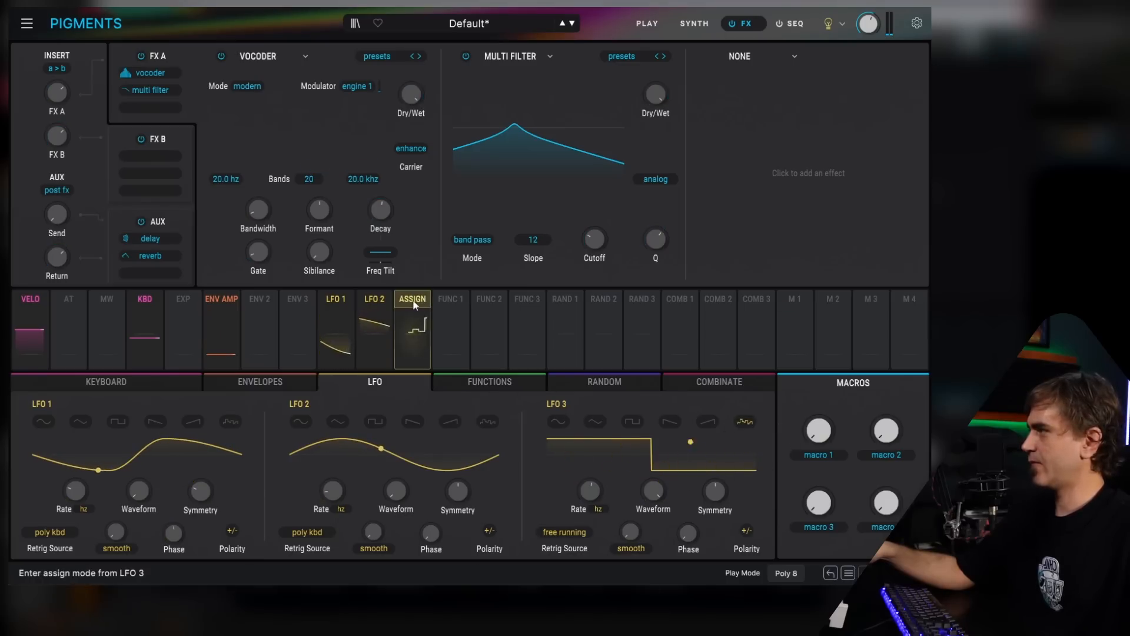
pyautogui.moveTo(414, 301); pyautogui.dragTo(596, 250)
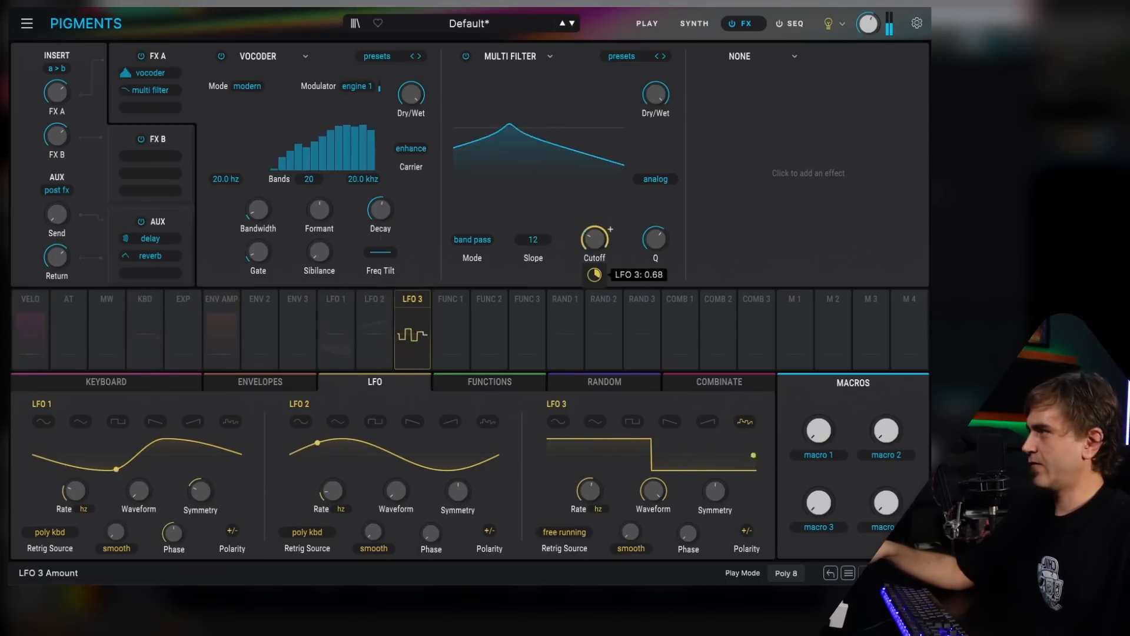
# Step: Sync LFO 3's rate to the tempo and set its division to 3/16
pyautogui.moveTo(588, 493); pyautogui.dragTo(589, 506)
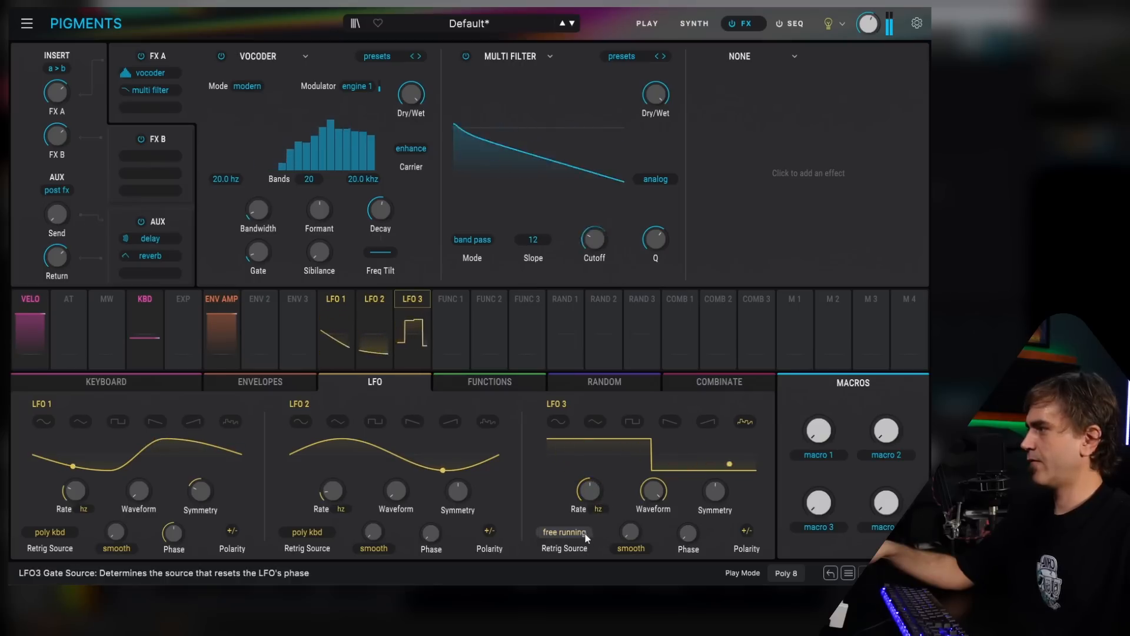
pyautogui.click(598, 509)
pyautogui.click(566, 443)
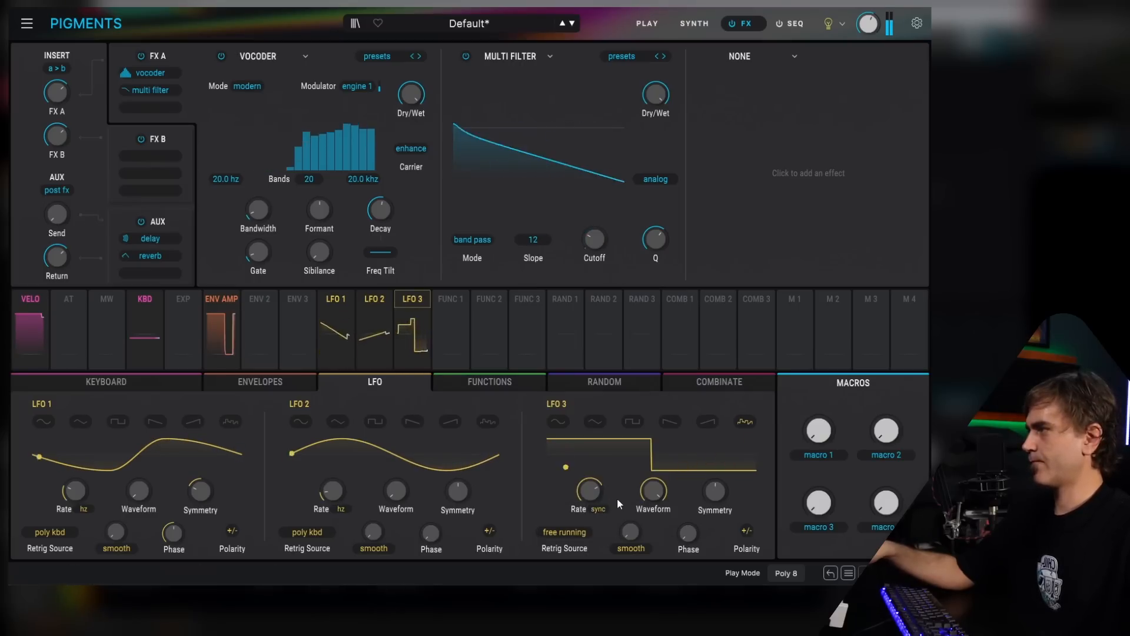
pyautogui.moveTo(592, 490)
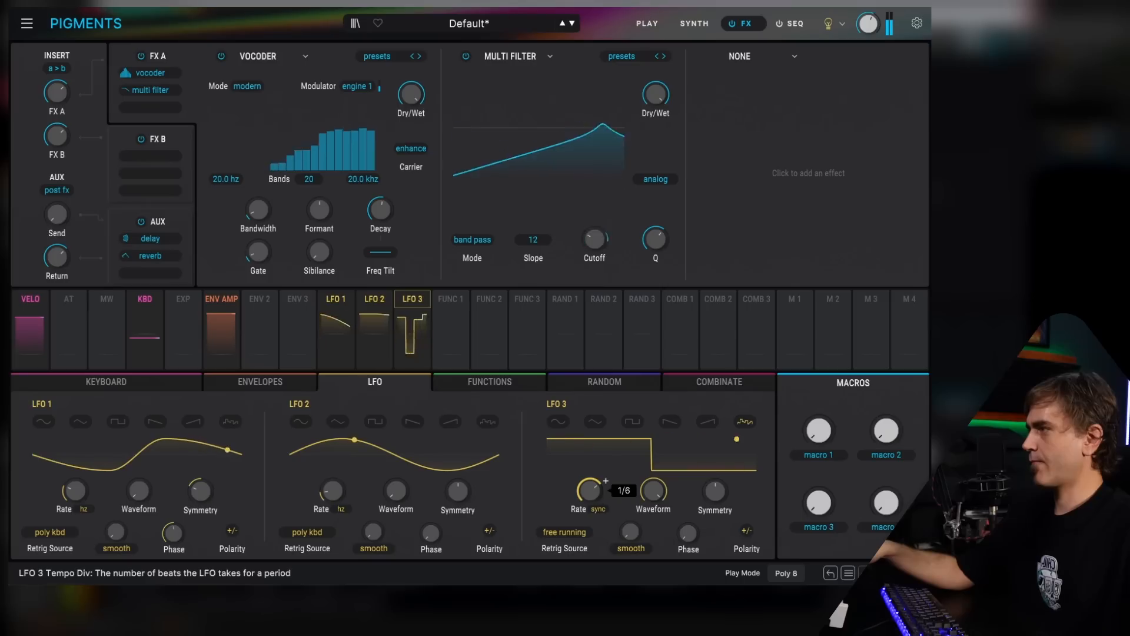
pyautogui.moveTo(591, 490); pyautogui.dragTo(607, 506)
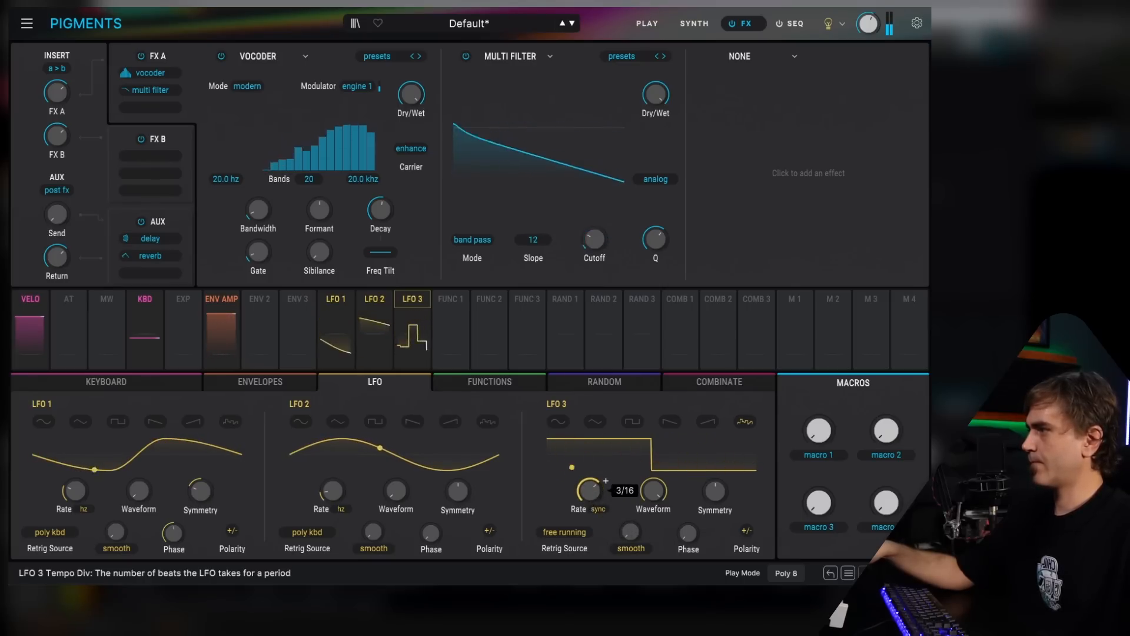
# Step: Adjust the Multi Filter's Cutoff around 1970 Hz and slightly lower the Vocoder's Gate
pyautogui.moveTo(599, 246); pyautogui.dragTo(599, 214)
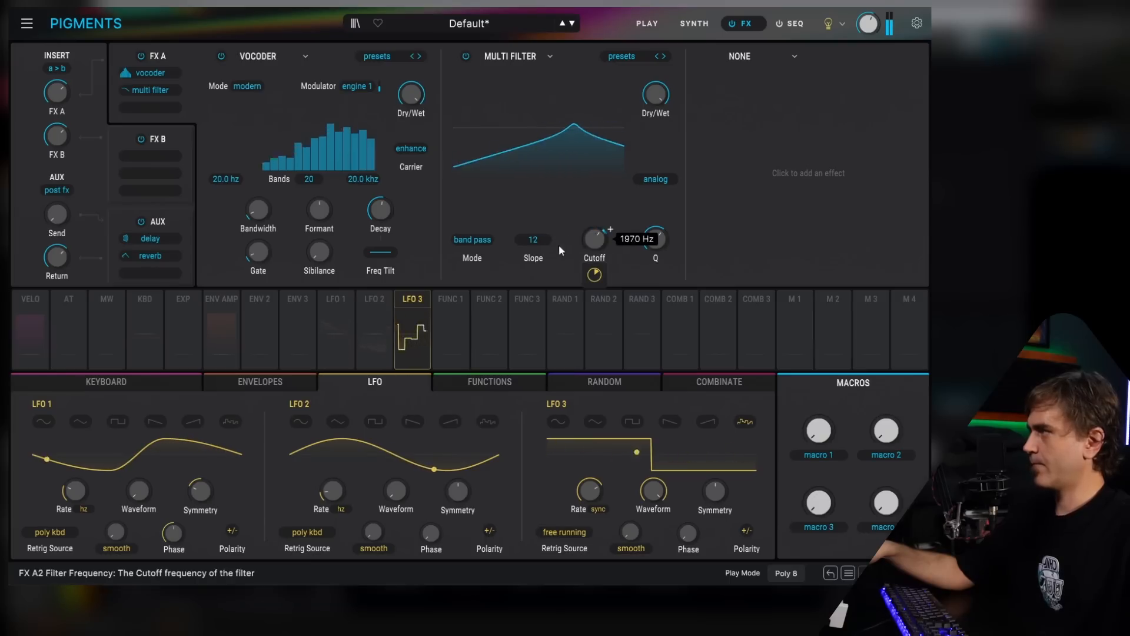
pyautogui.moveTo(259, 254)
pyautogui.mouseDown()
pyautogui.moveTo(260, 244)
pyautogui.moveTo(256, 259)
pyautogui.mouseUp()
pyautogui.moveTo(597, 240); pyautogui.dragTo(597, 253)
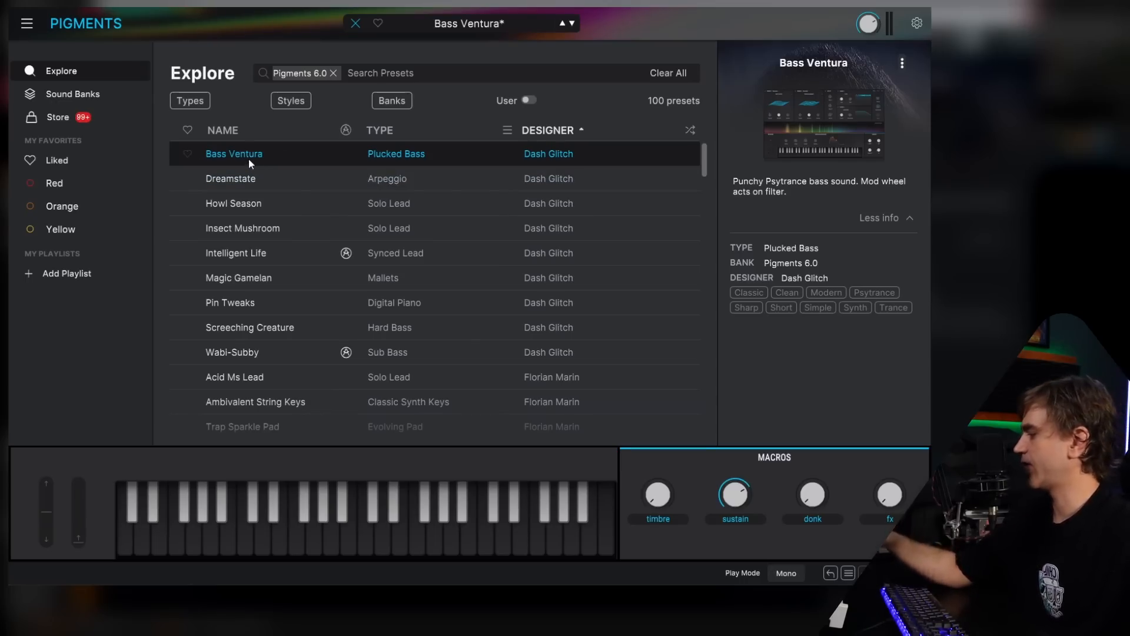
# Step: Try the timbre macro on the Bass Ventura preset and load the Dreamstate and Howl Season presets to audition them
pyautogui.moveTo(655, 491); pyautogui.dragTo(704, 496)
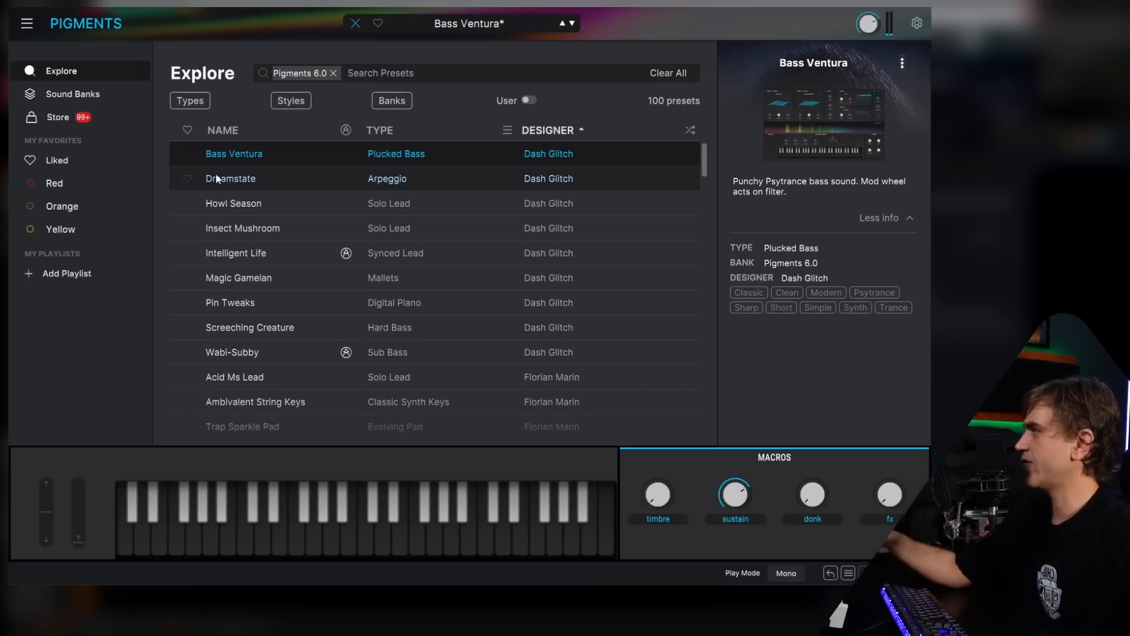
pyautogui.click(252, 181)
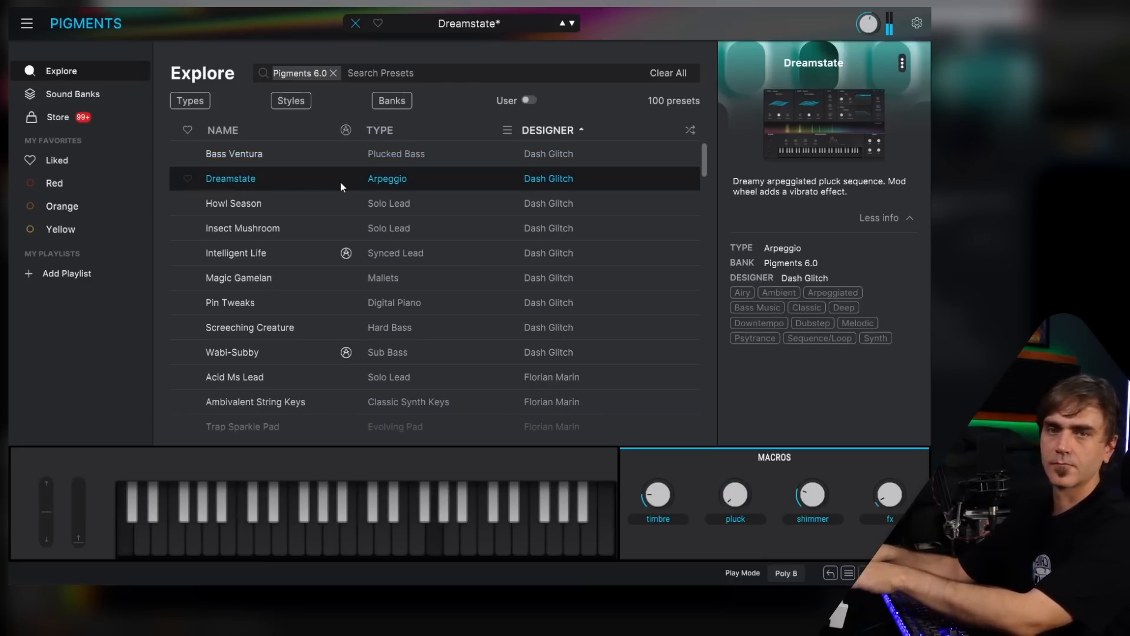
pyautogui.click(266, 207)
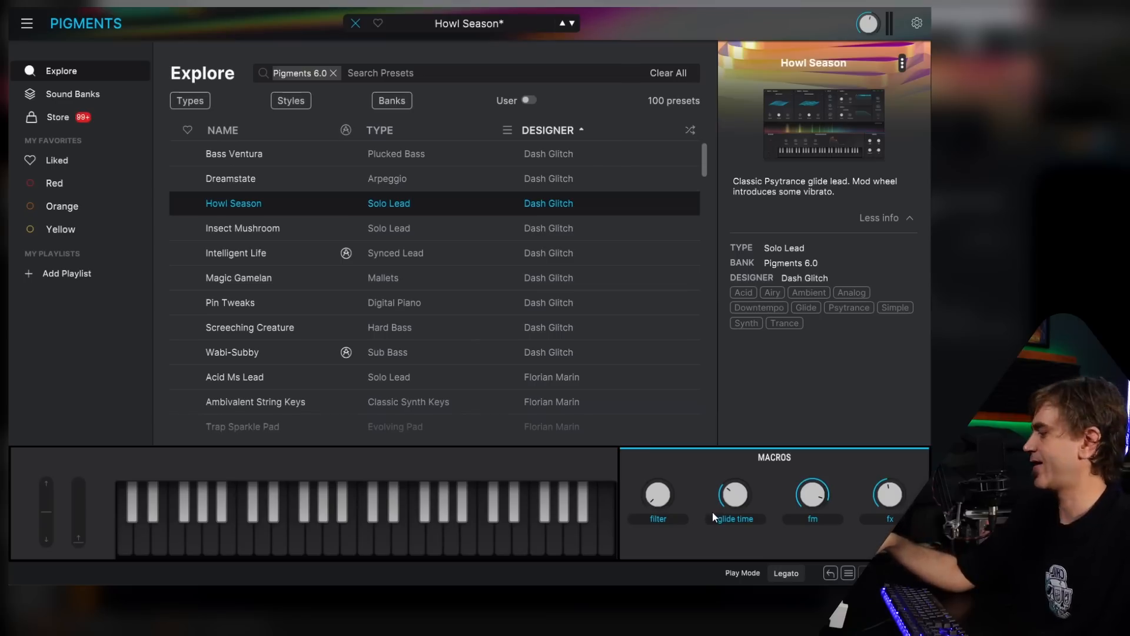
# Step: Sweep the filter macro of the Howl Season preset up and return it to zero
pyautogui.moveTo(661, 501)
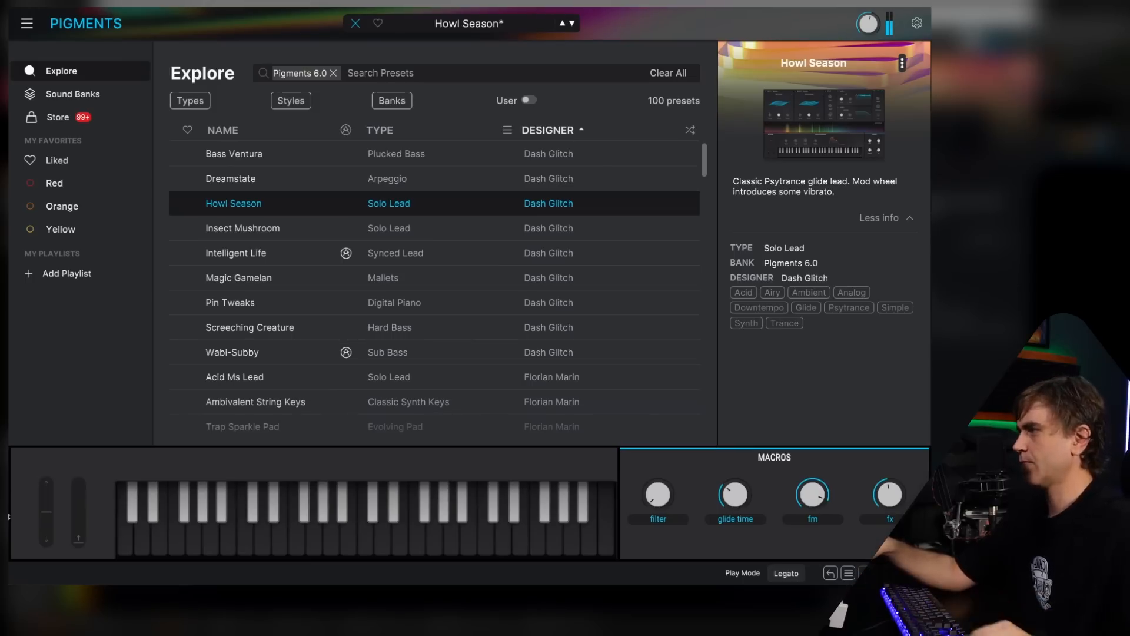
pyautogui.moveTo(658, 495); pyautogui.dragTo(657, 436)
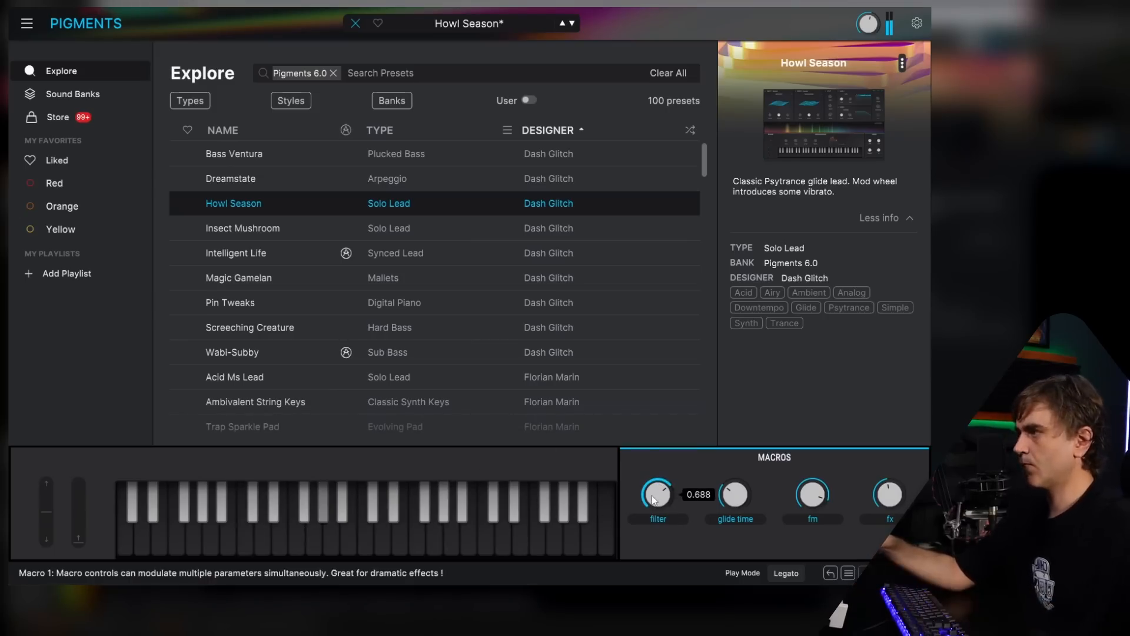
pyautogui.moveTo(652, 496); pyautogui.dragTo(646, 556)
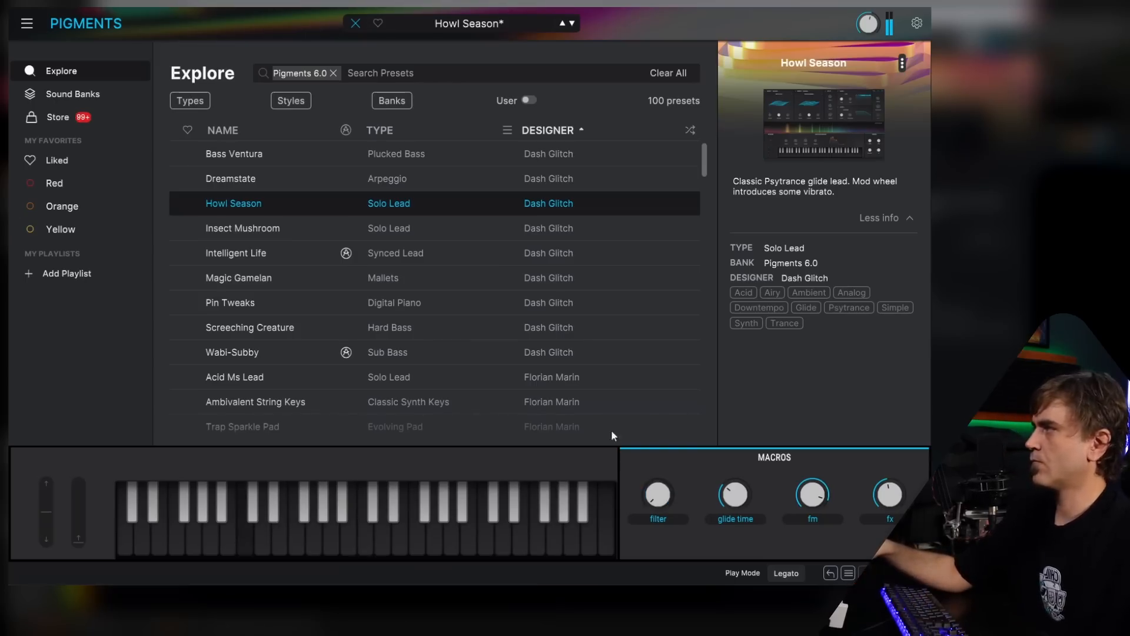
# Step: Load the Insect Mushroom preset and try its formant and seq me macros, raising seq me to 1.00 before returning both to zero
pyautogui.click(252, 230)
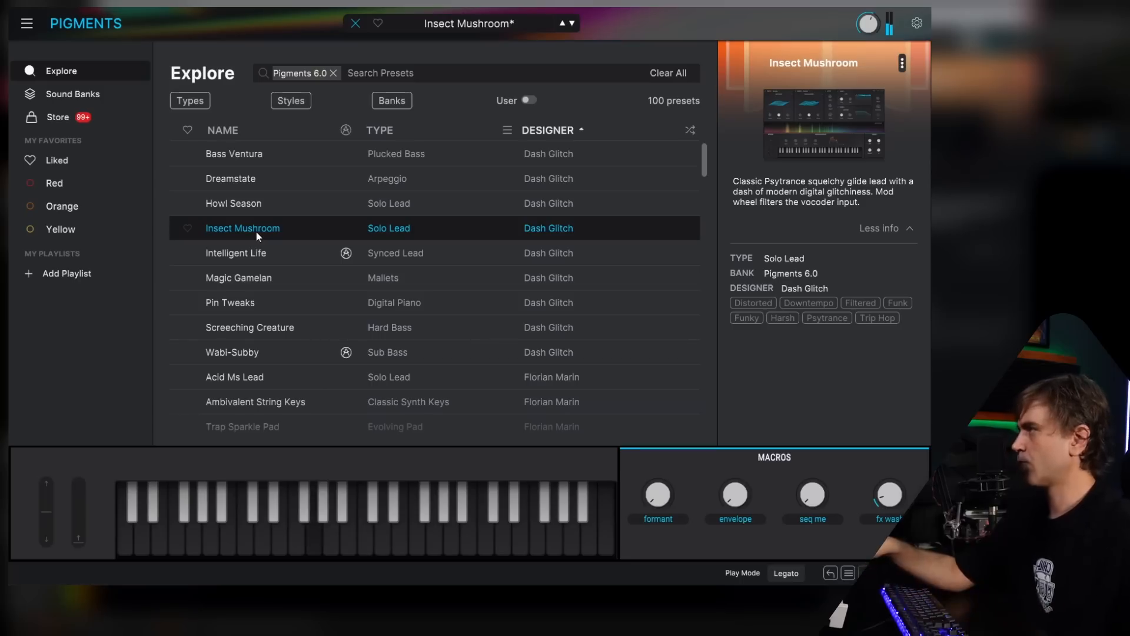
pyautogui.moveTo(658, 497)
pyautogui.mouseDown()
pyautogui.moveTo(658, 421)
pyautogui.moveTo(651, 511)
pyautogui.mouseUp()
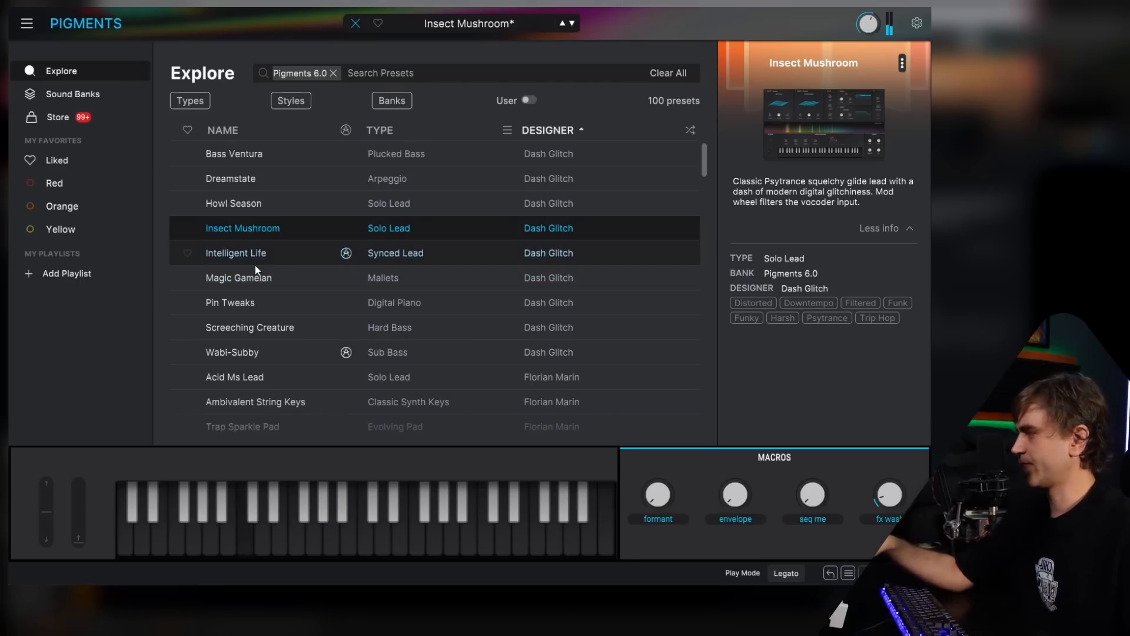
pyautogui.moveTo(651, 501)
pyautogui.mouseDown()
pyautogui.moveTo(651, 450)
pyautogui.moveTo(651, 506)
pyautogui.mouseUp()
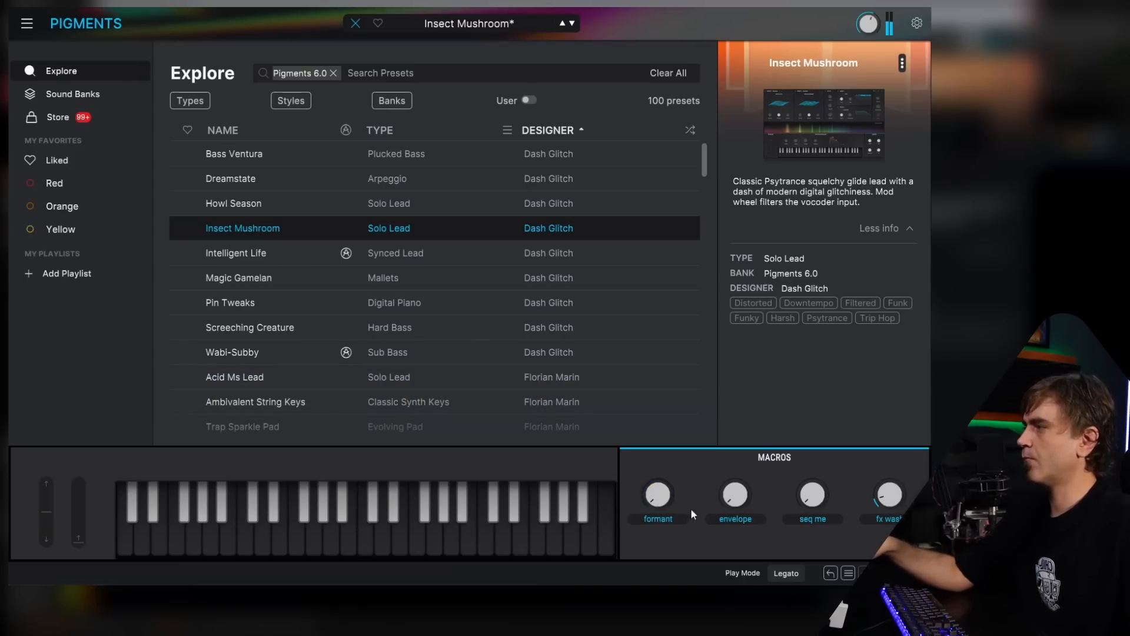
pyautogui.moveTo(815, 497); pyautogui.dragTo(816, 438)
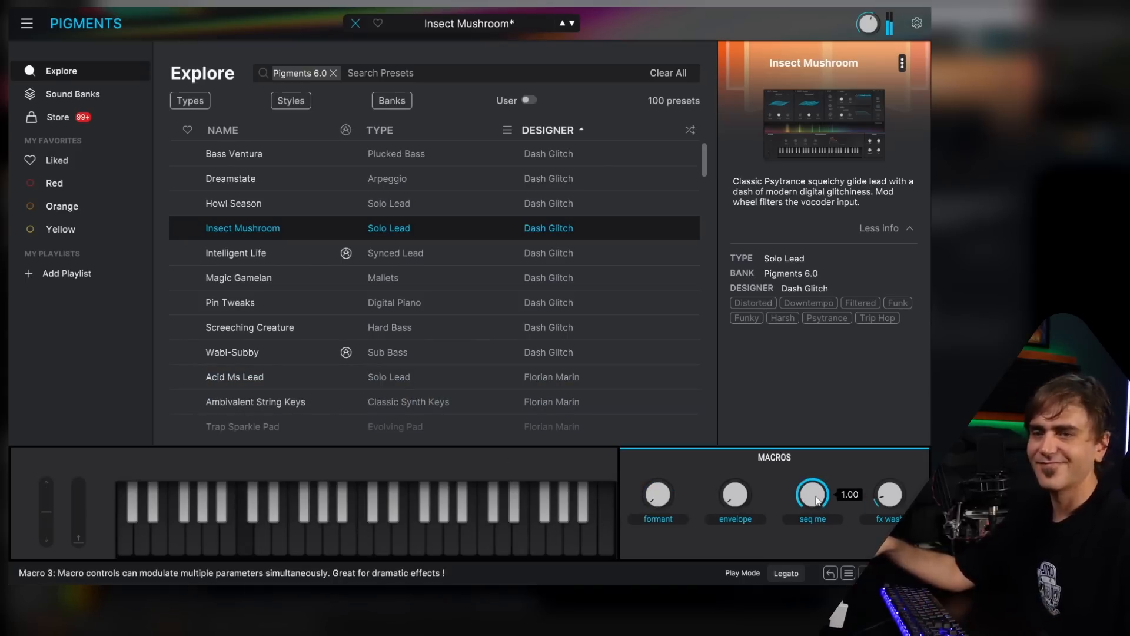
pyautogui.moveTo(654, 501)
pyautogui.mouseDown()
pyautogui.moveTo(655, 489)
pyautogui.moveTo(657, 521)
pyautogui.mouseUp()
pyautogui.moveTo(809, 501); pyautogui.dragTo(807, 531)
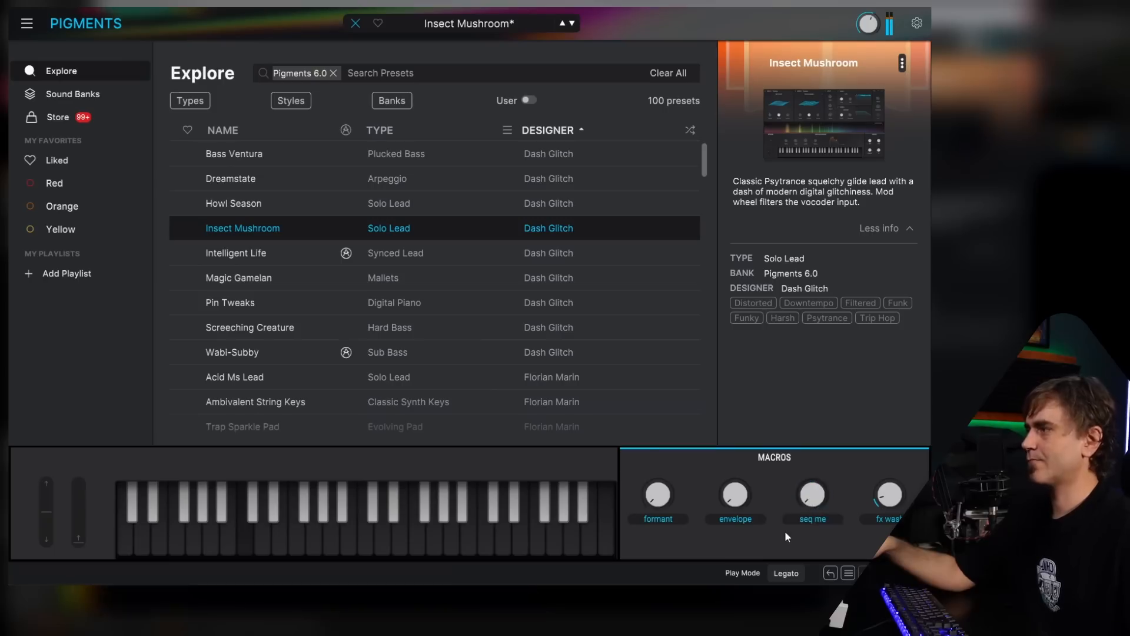
# Step: Load the Intelligent Life preset and raise its timbre macro to 1.00
pyautogui.click(236, 255)
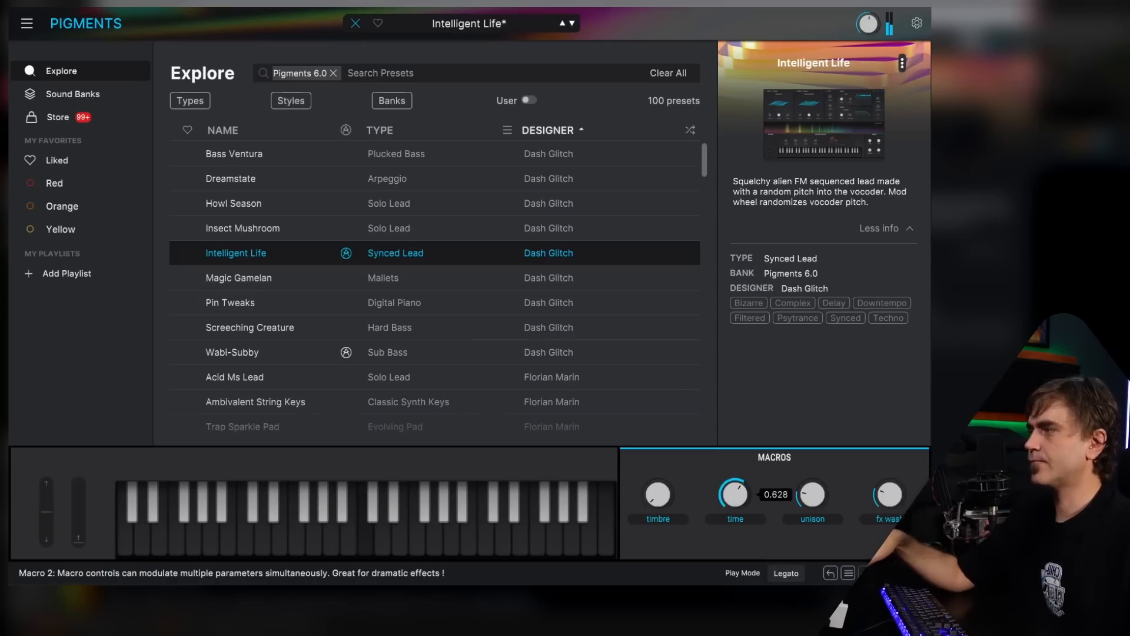
pyautogui.moveTo(660, 496)
pyautogui.mouseDown()
pyautogui.moveTo(659, 383)
pyautogui.moveTo(660, 495)
pyautogui.mouseUp()
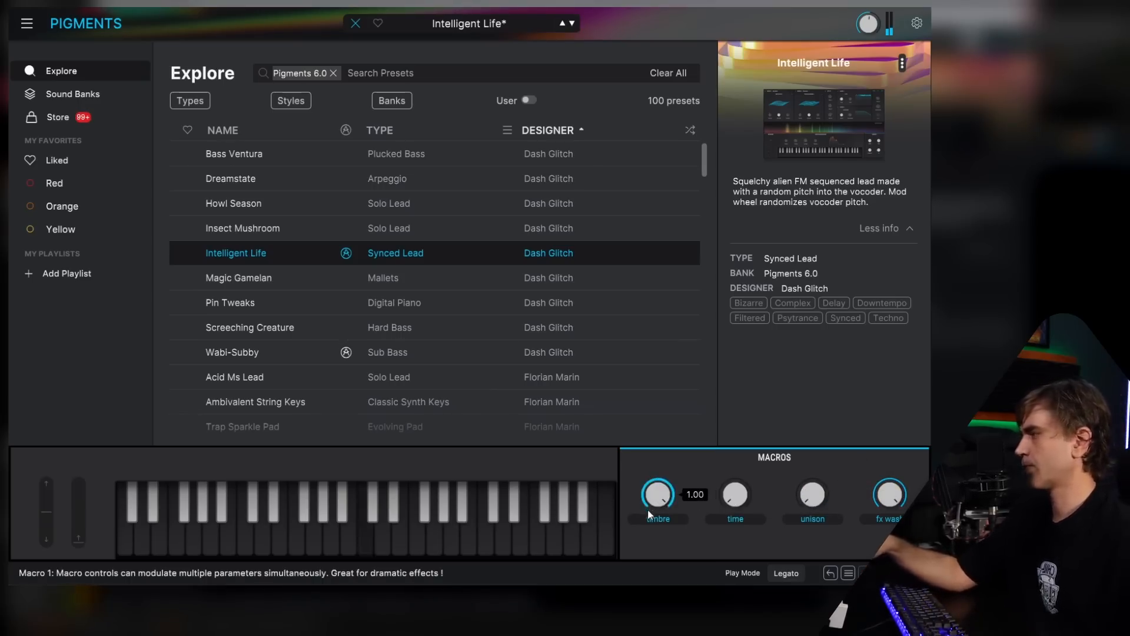
# Step: Load the Magic Gamelan preset and audition it with the spacey, reverb and time macros raised and the timbre macro lowered
pyautogui.click(245, 281)
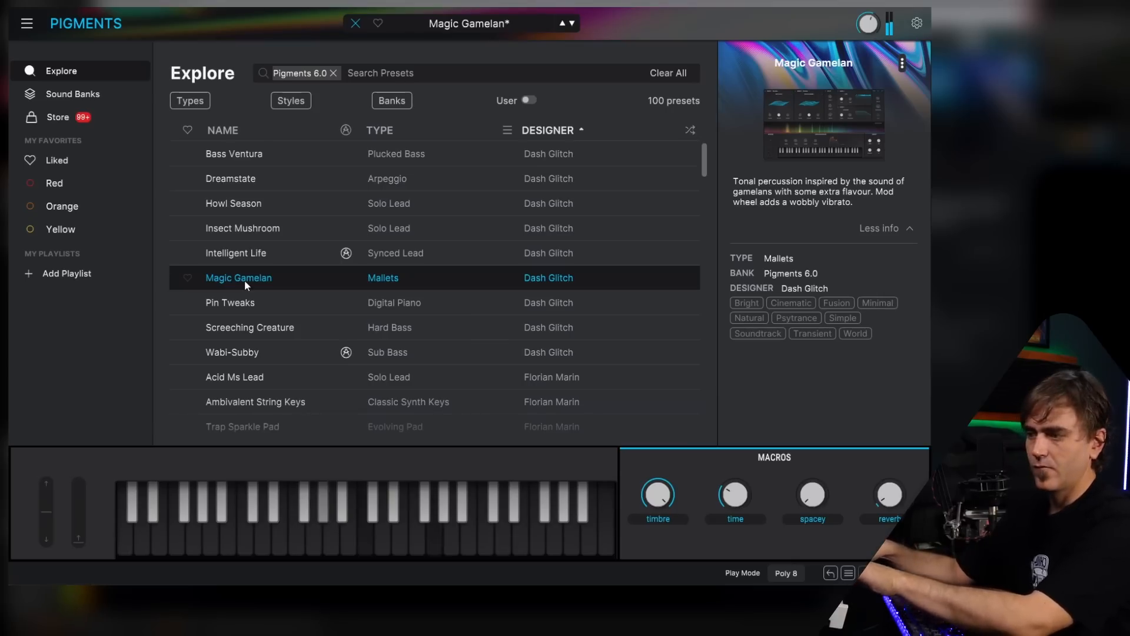
pyautogui.moveTo(813, 498); pyautogui.dragTo(813, 406)
pyautogui.moveTo(892, 503); pyautogui.dragTo(892, 468)
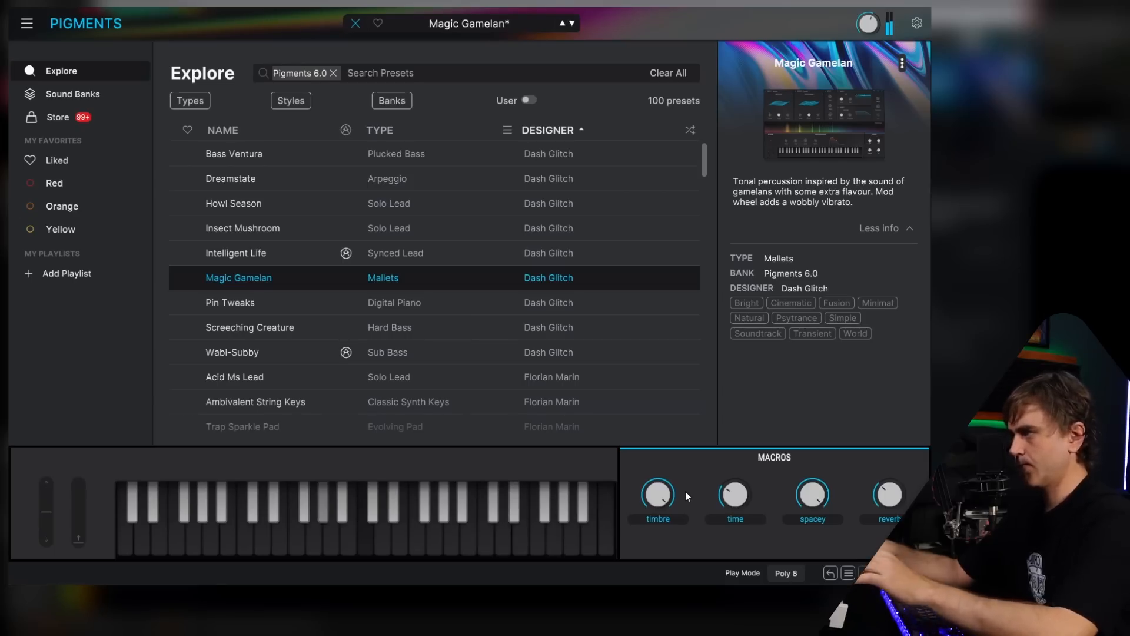
pyautogui.moveTo(735, 494); pyautogui.dragTo(734, 474)
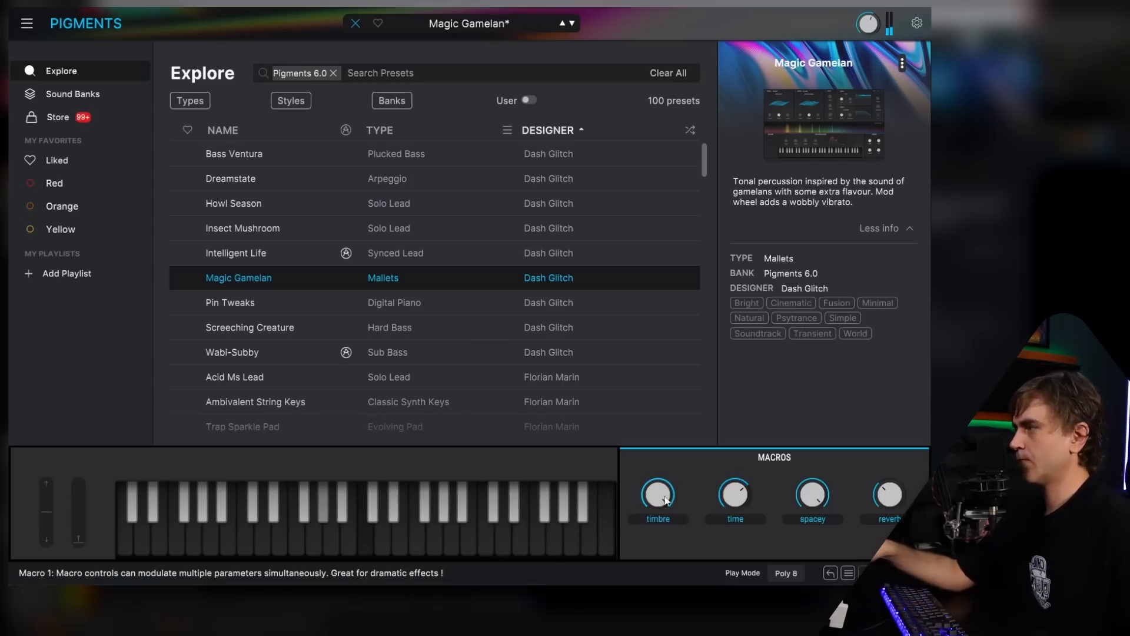
pyautogui.moveTo(658, 495); pyautogui.dragTo(658, 541)
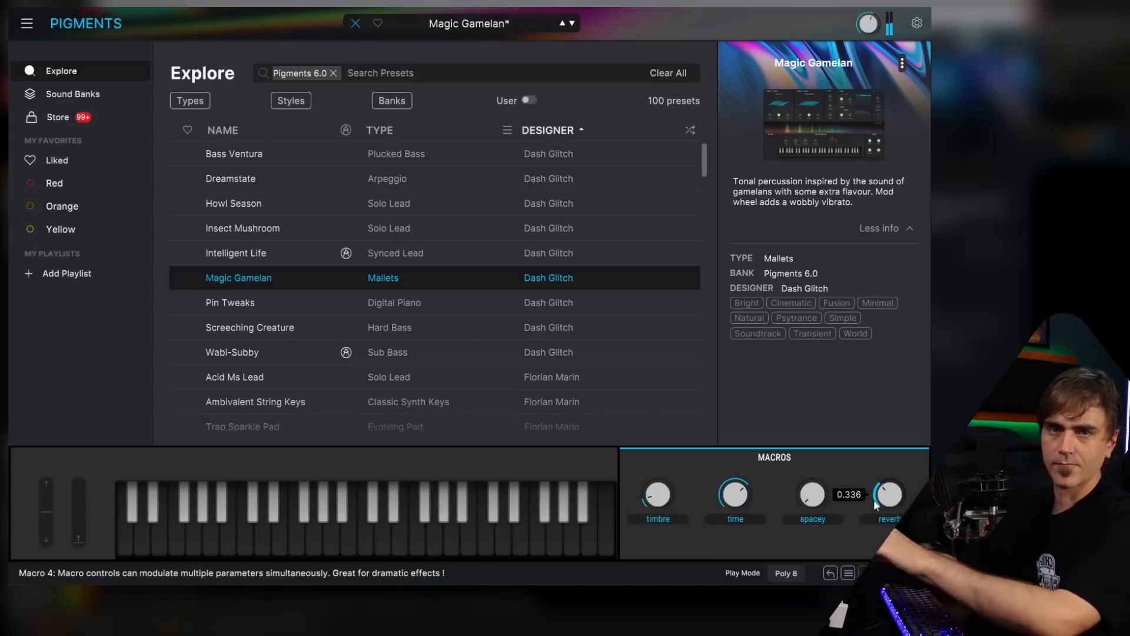
# Step: Load the Pin Tweaks and Screeching Creature presets one after the other to audition them
pyautogui.click(230, 304)
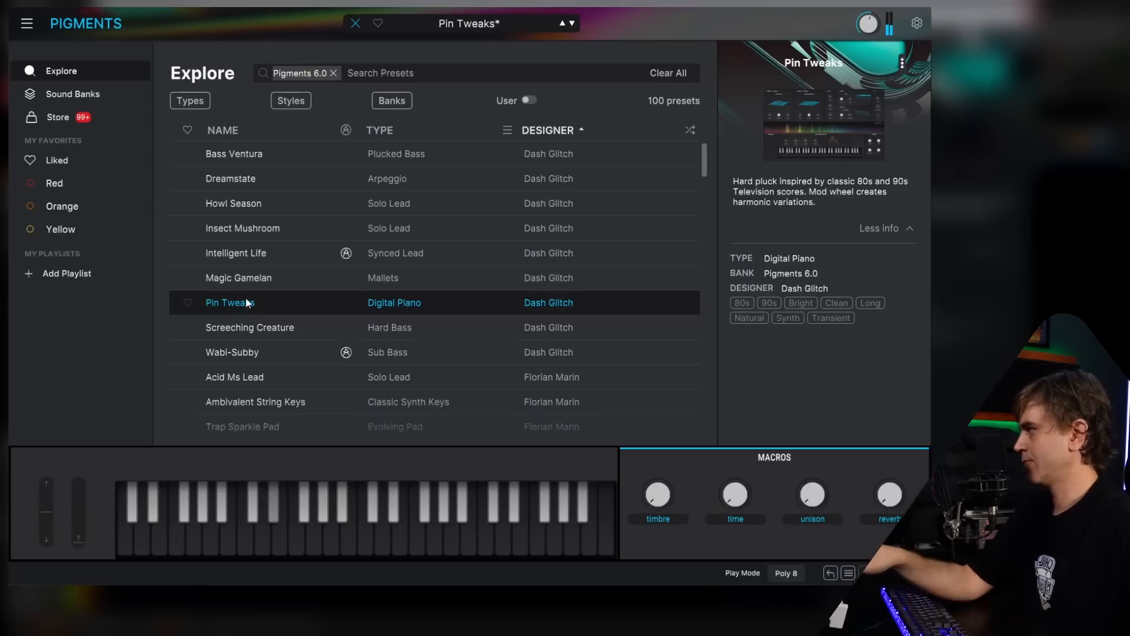
pyautogui.click(249, 325)
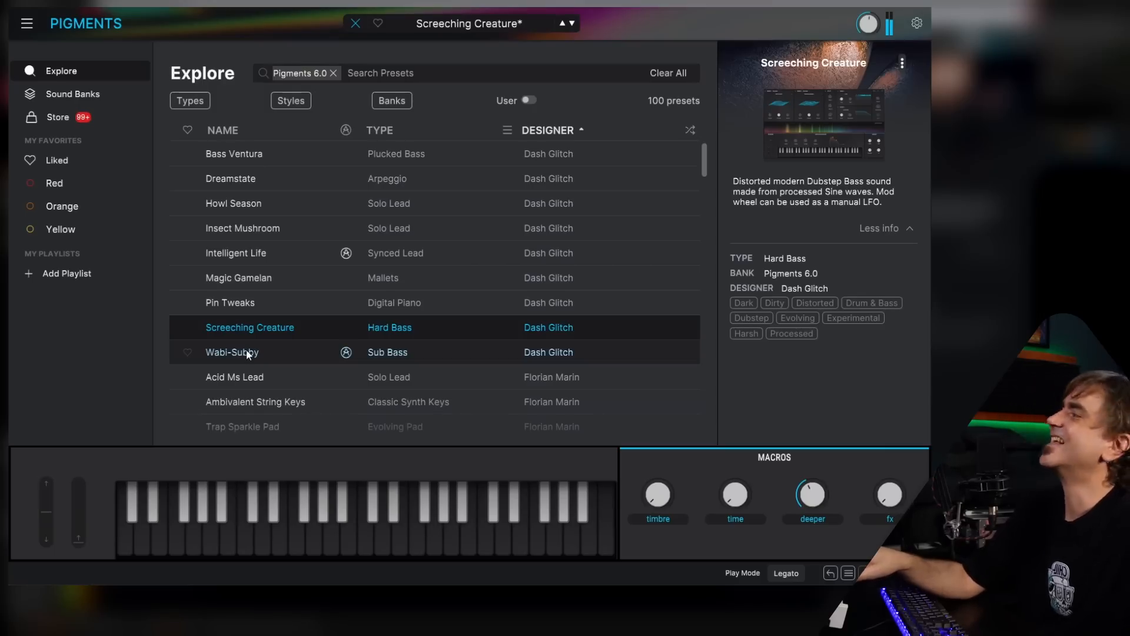
# Step: Load the Wabi-Subby preset and raise its timbre macro while auditioning the sound
pyautogui.click(248, 353)
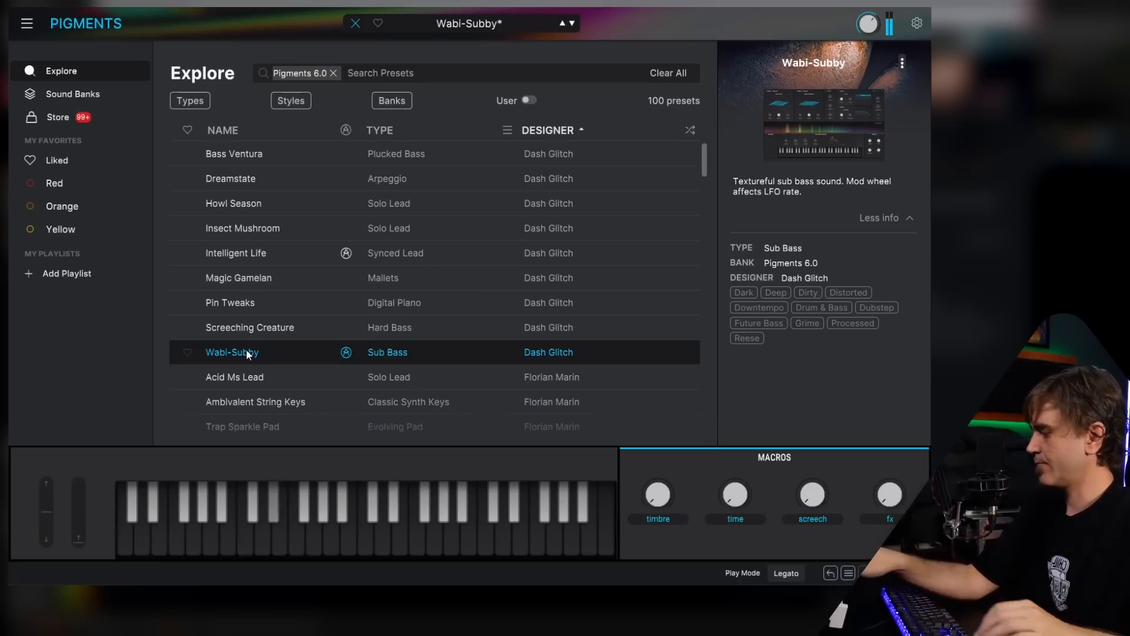
pyautogui.moveTo(642, 513); pyautogui.dragTo(643, 465)
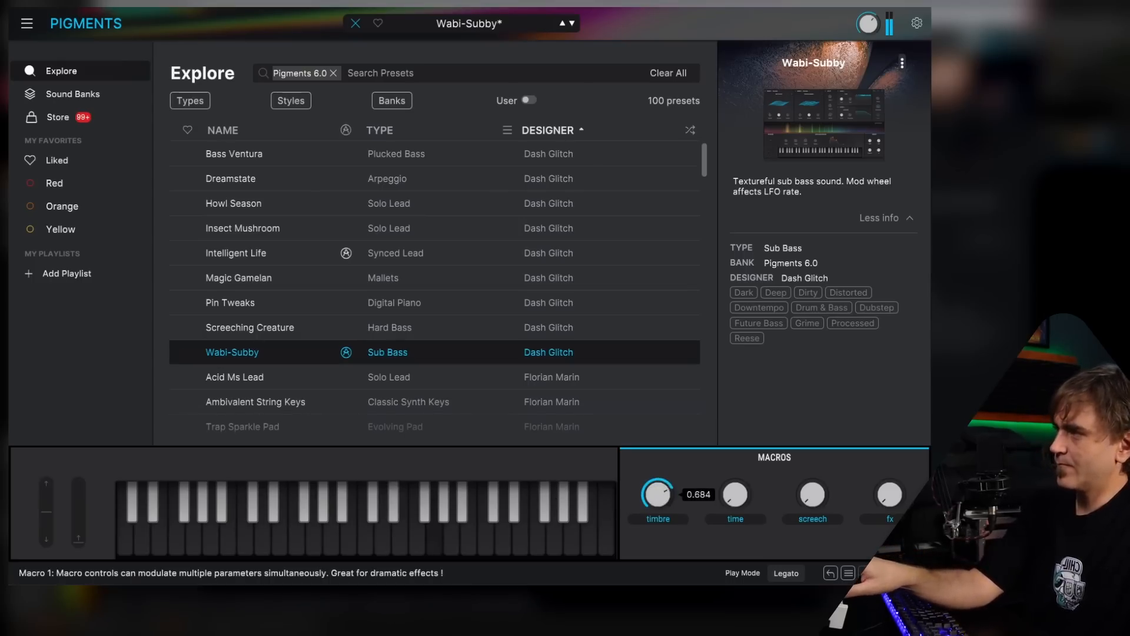
pyautogui.moveTo(658, 496); pyautogui.dragTo(658, 508)
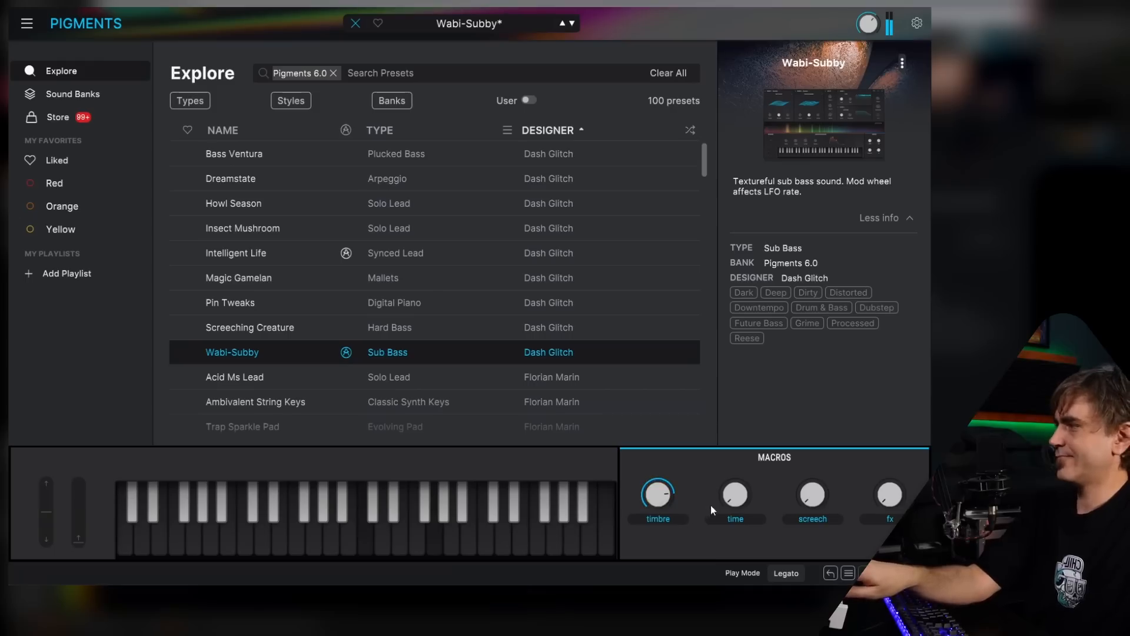
# Step: Raise Wabi-Subby's time and screech macros, return timbre to zero, and set the fx macro to about 0.41 after trying 1.00
pyautogui.moveTo(736, 508); pyautogui.dragTo(736, 475)
pyautogui.moveTo(803, 505); pyautogui.dragTo(803, 463)
pyautogui.moveTo(658, 496); pyautogui.dragTo(659, 541)
pyautogui.moveTo(887, 498); pyautogui.dragTo(887, 450)
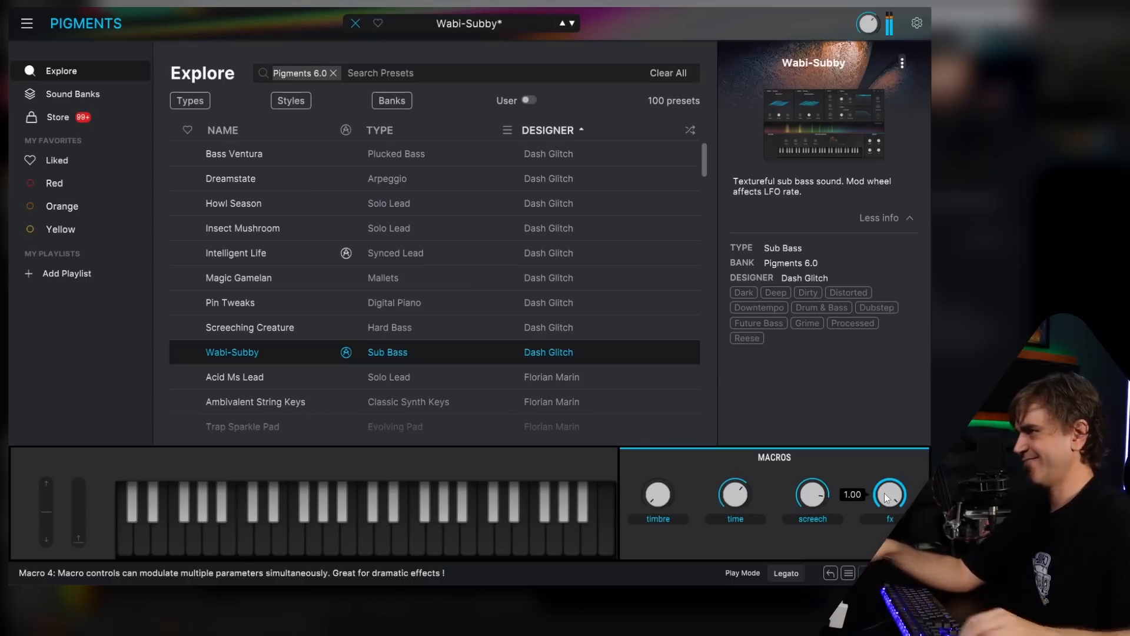
pyautogui.moveTo(884, 493); pyautogui.dragTo(881, 488)
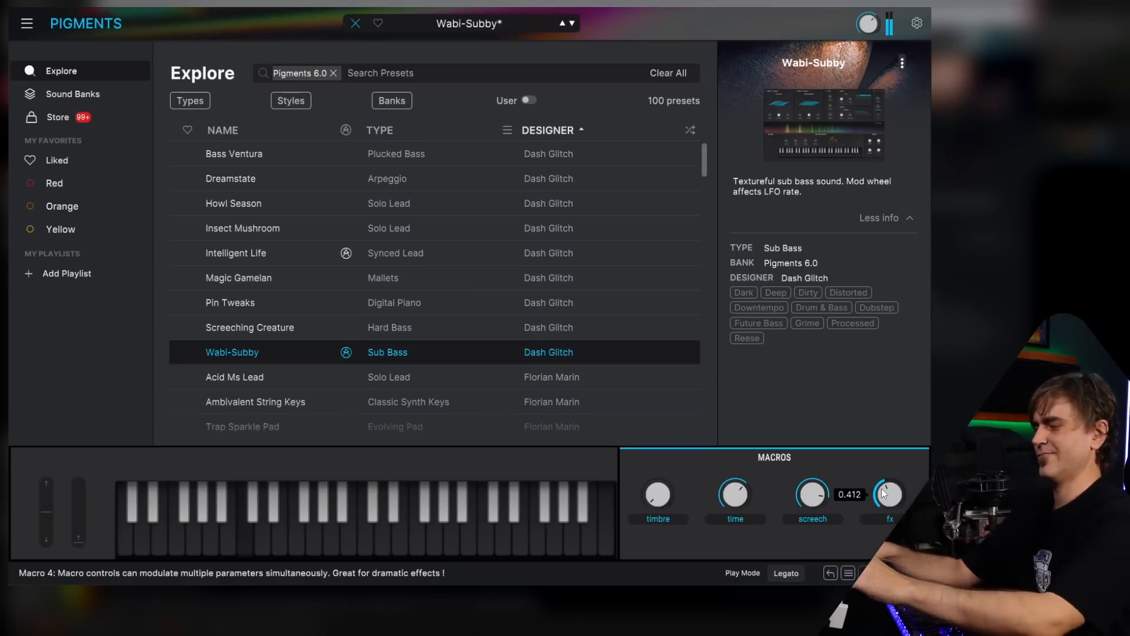